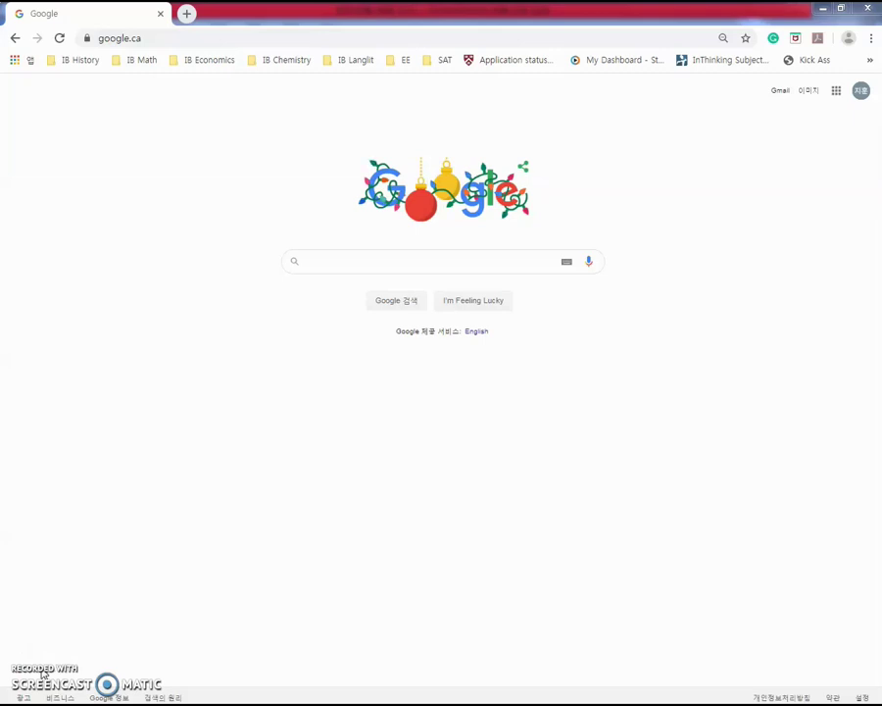
Step: Search Google for "harvard summer school" and open the Harvard Summer School website
{"action": "left_click", "coordinate": [378, 259]}
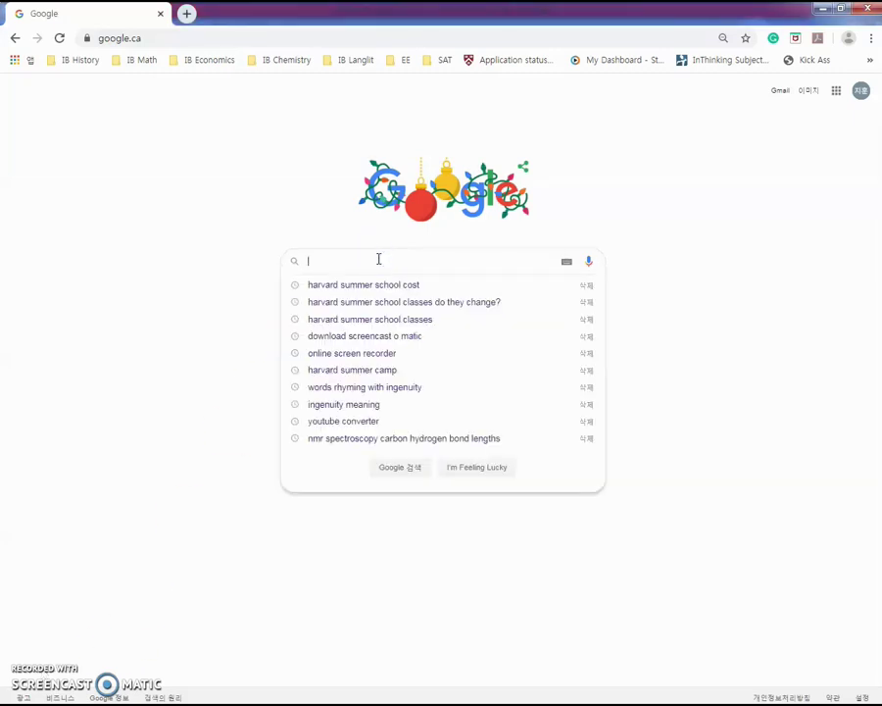
{"action": "type", "text": "harvard "}
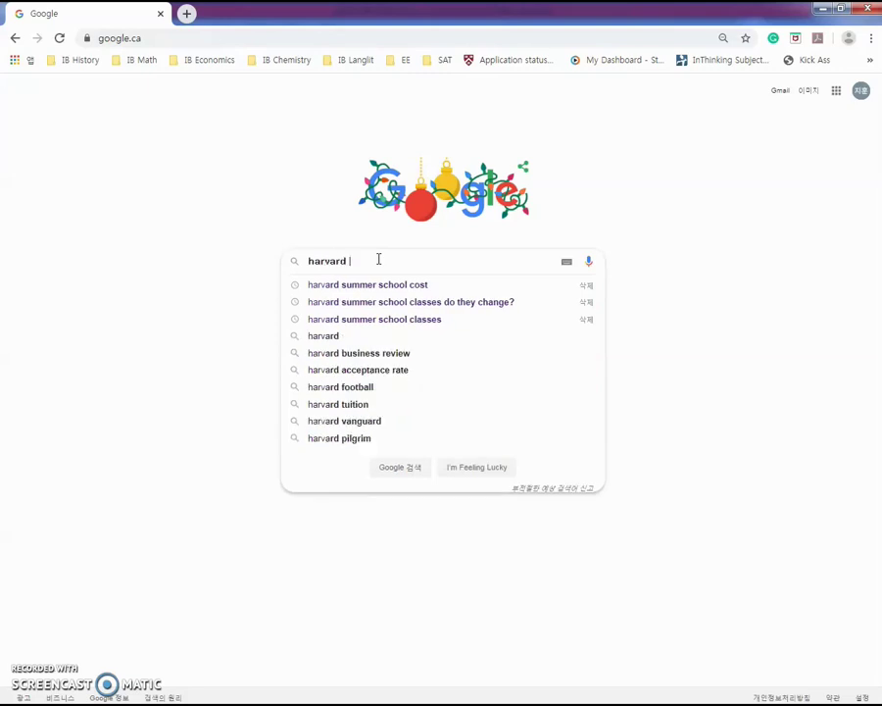
{"action": "type", "text": "summer schoo"}
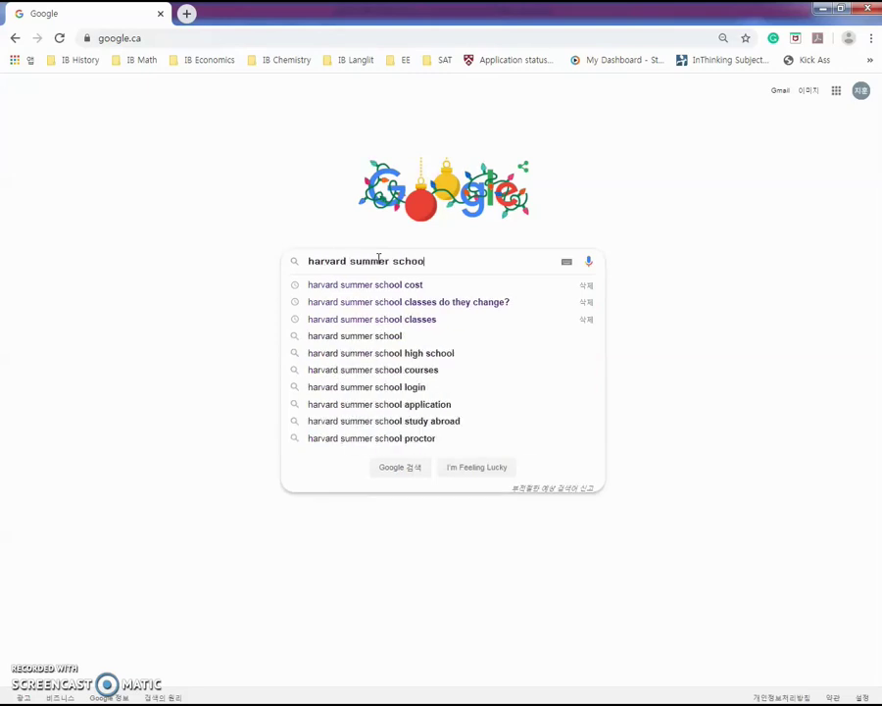
{"action": "type", "text": "l"}
{"action": "key", "text": "Return"}
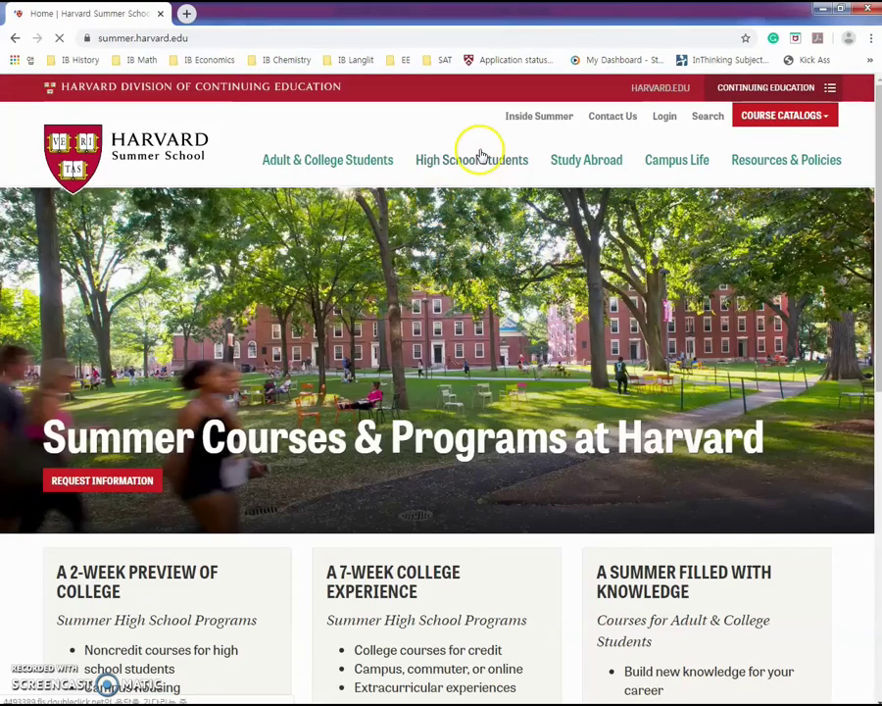
Step: Open the Secondary School Program page for high school students and look through its program description
{"action": "mouse_move", "coordinate": [480, 162]}
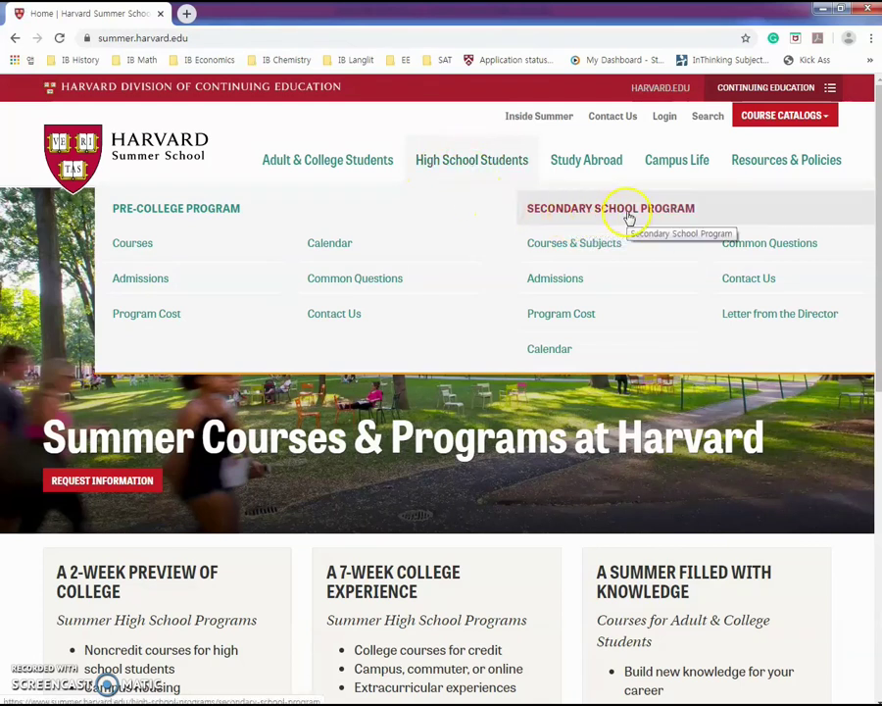
{"action": "left_click", "coordinate": [577, 207]}
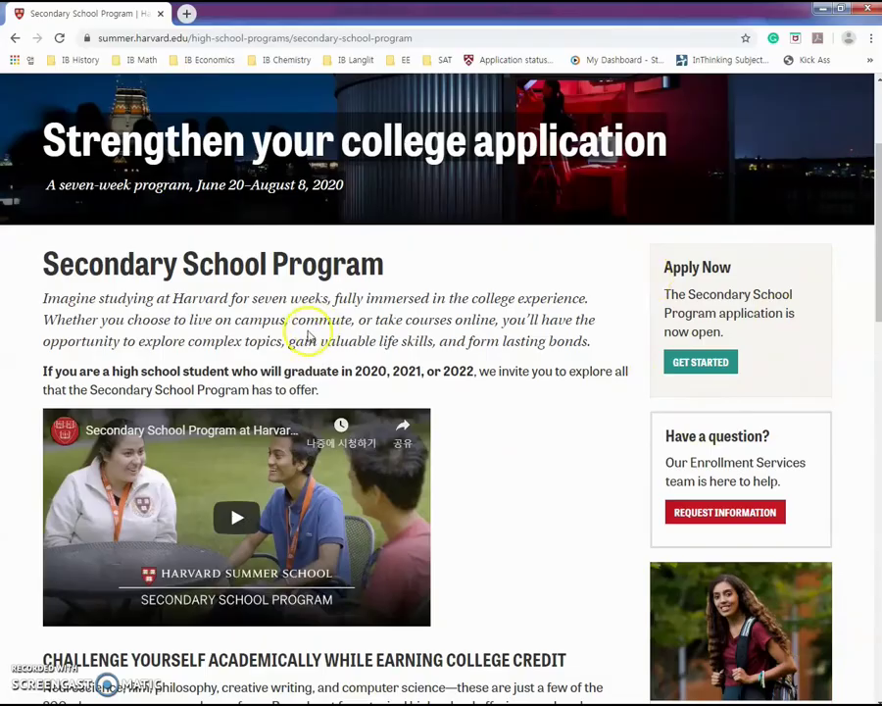
{"action": "scroll", "coordinate": [311, 333], "scroll_direction": "down", "scroll_amount": 3}
{"action": "scroll", "coordinate": [323, 335], "scroll_direction": "down", "scroll_amount": 15}
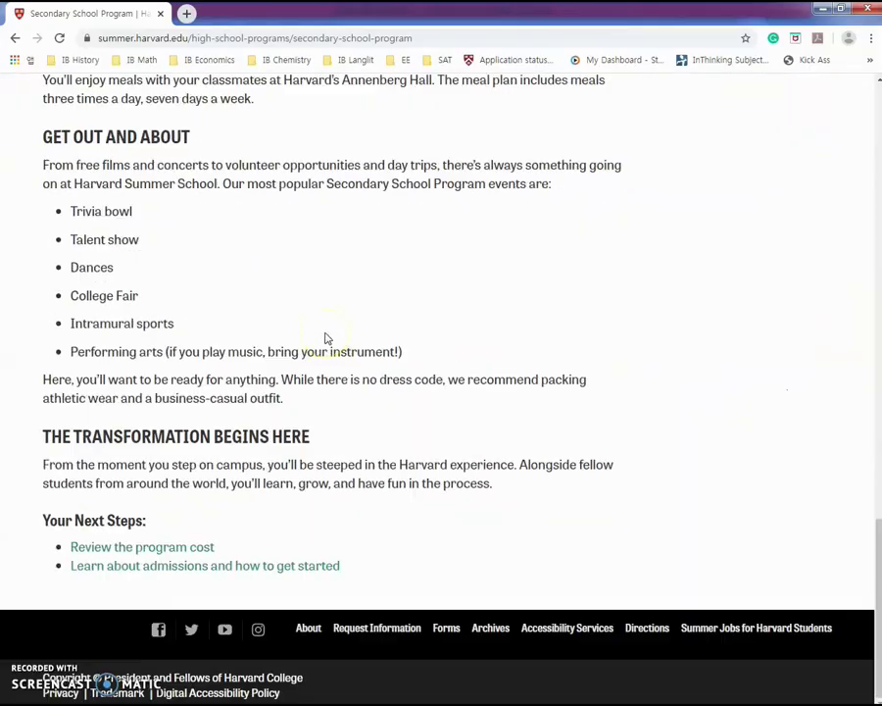
{"action": "scroll", "coordinate": [349, 506], "scroll_direction": "up", "scroll_amount": 20}
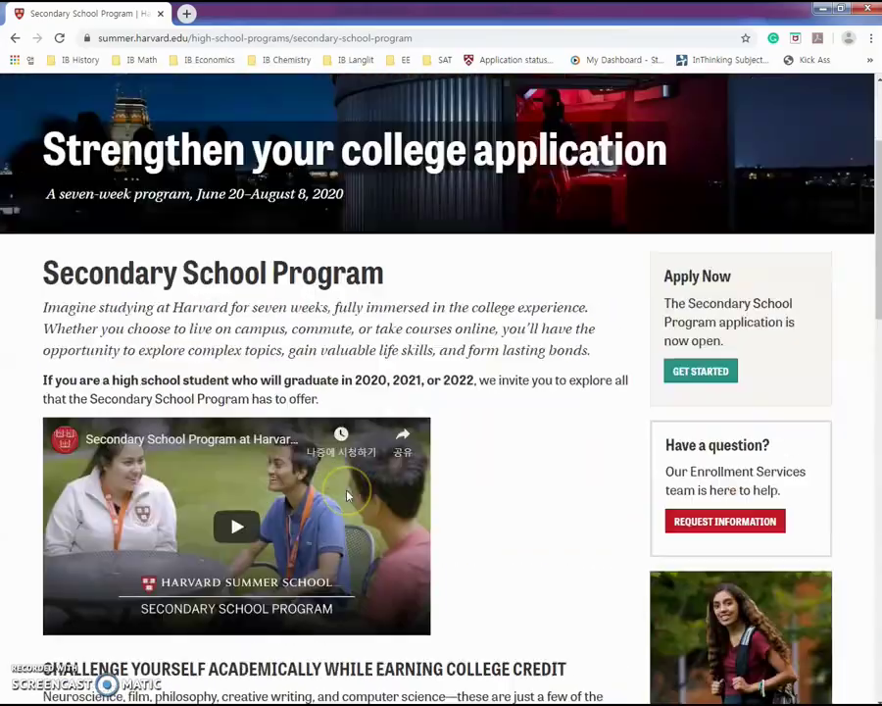
{"action": "scroll", "coordinate": [473, 504], "scroll_direction": "down", "scroll_amount": 3}
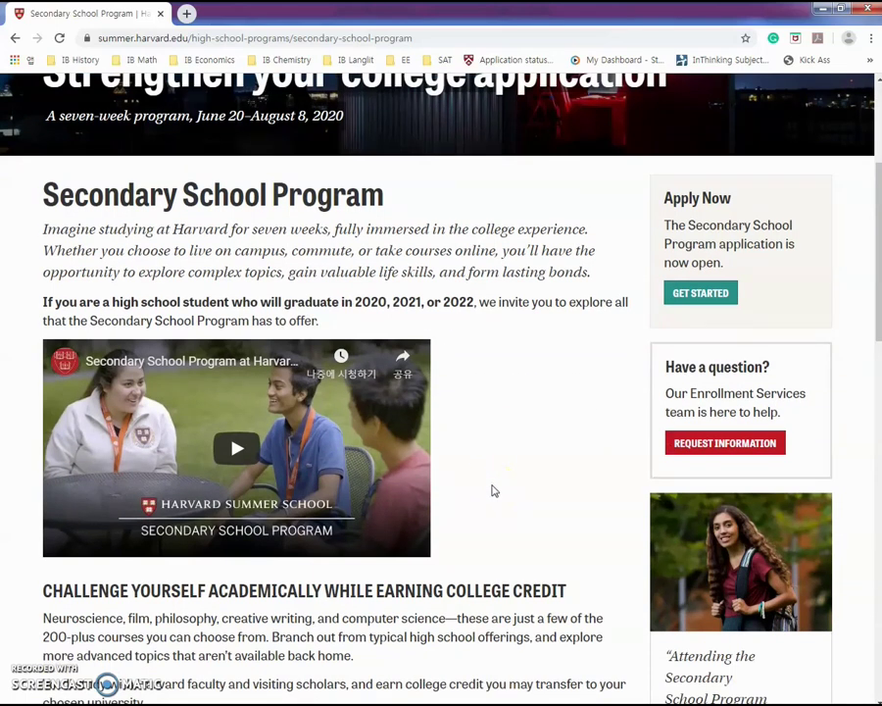
{"action": "scroll", "coordinate": [502, 413], "scroll_direction": "up", "scroll_amount": 2}
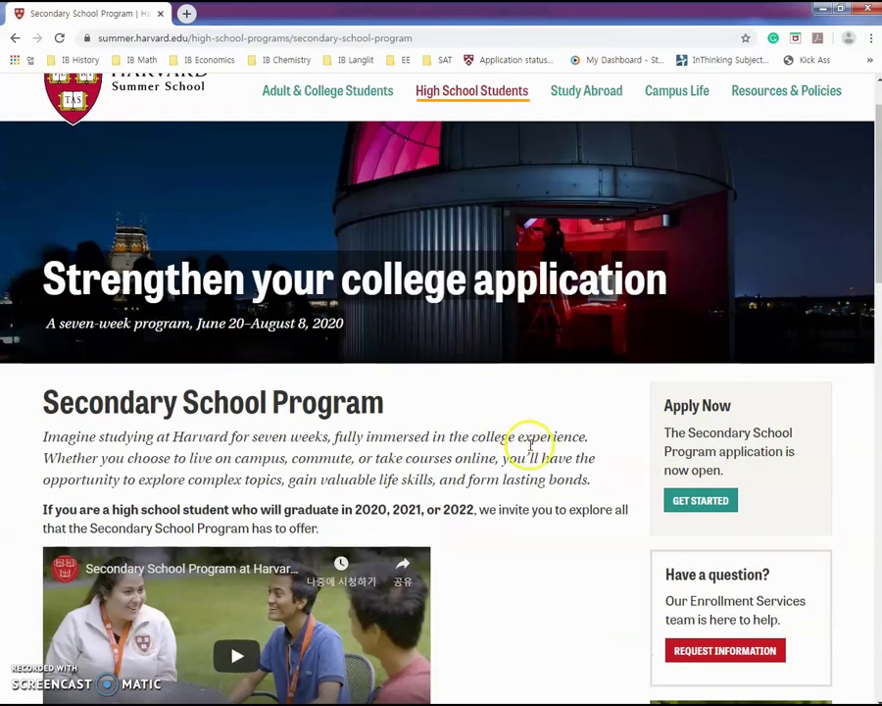
{"action": "scroll", "coordinate": [529, 446], "scroll_direction": "down", "scroll_amount": 1}
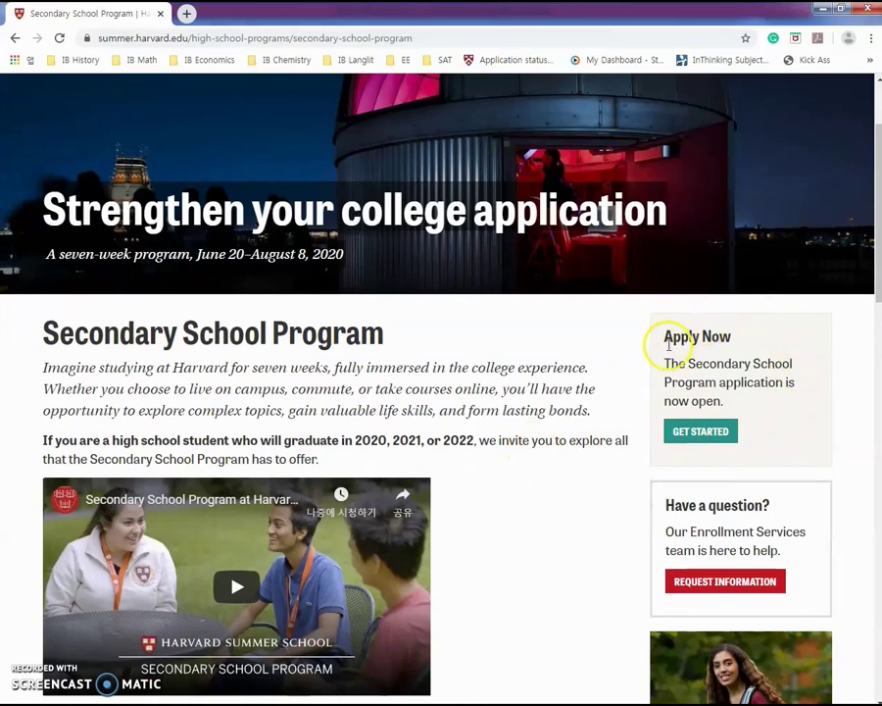
Step: Get started with the Secondary School Program application from the program page's Apply Now section
{"action": "left_click_drag", "start_coordinate": [682, 353], "coordinate": [776, 442]}
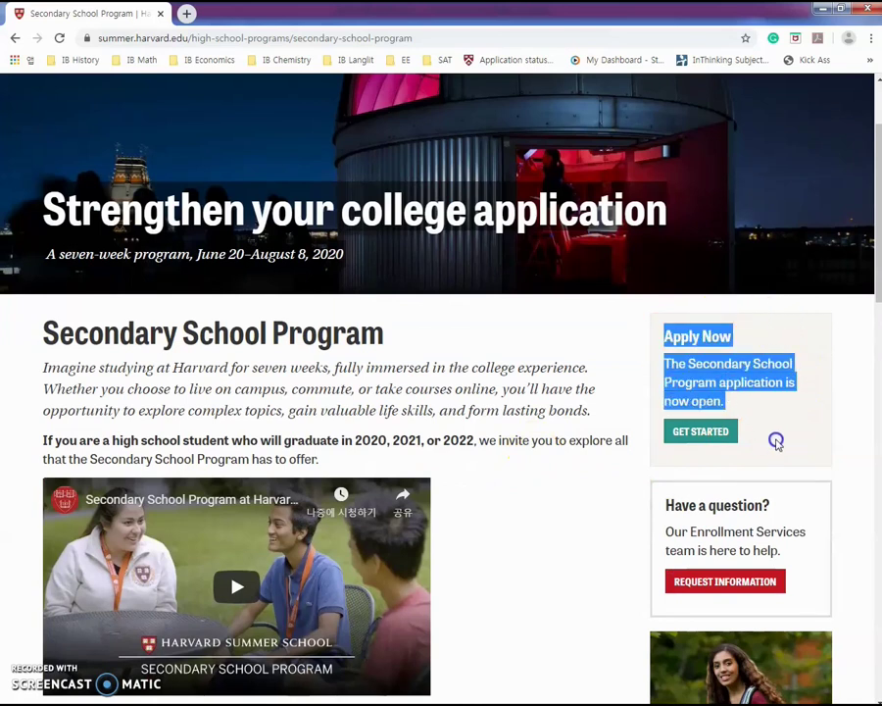
{"action": "left_click", "coordinate": [680, 324]}
{"action": "left_click", "coordinate": [711, 431]}
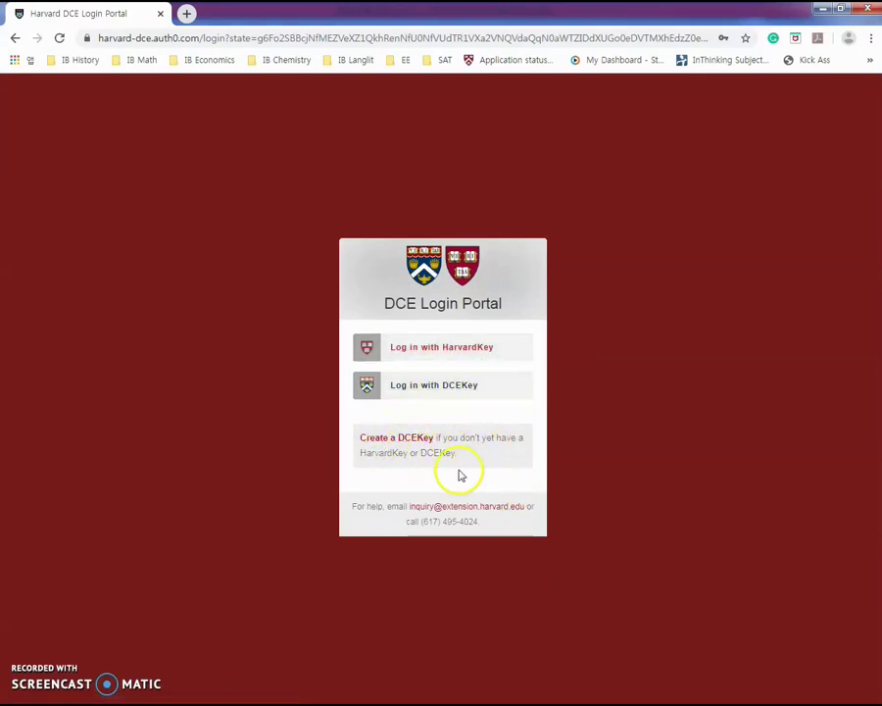
Step: Log in with HarvardKey using the prefilled credentials and authenticate by phone call, with Remember me for 30 days enabled
{"action": "left_click", "coordinate": [442, 345]}
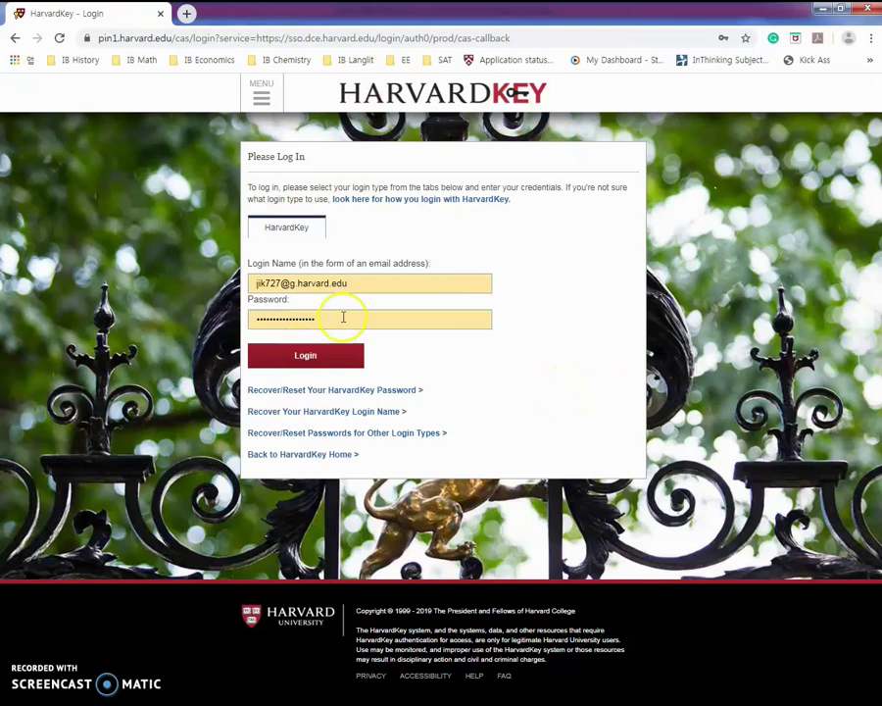
{"action": "left_click", "coordinate": [299, 353]}
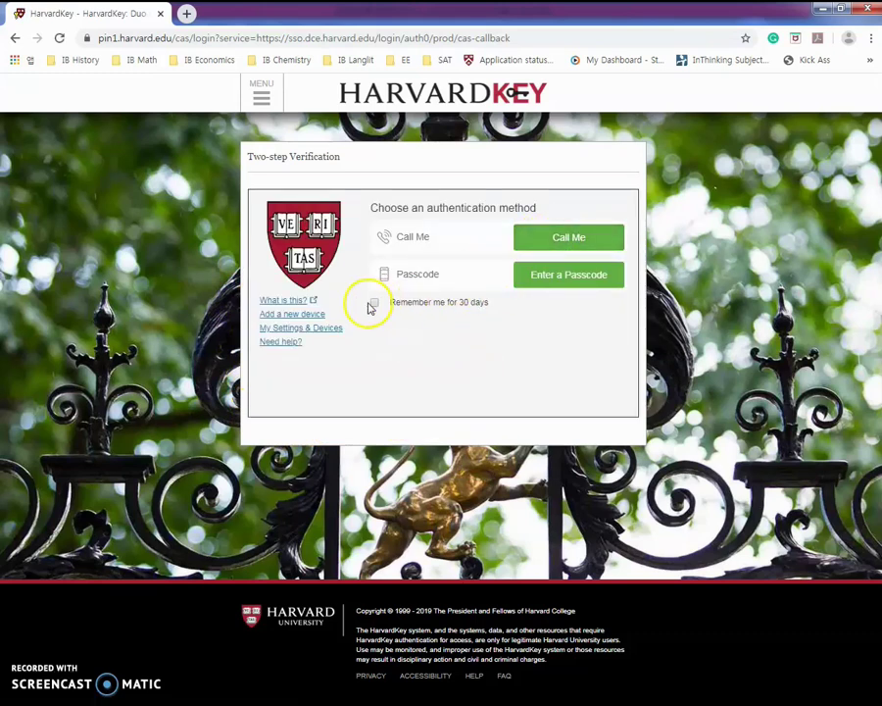
{"action": "left_click", "coordinate": [372, 304]}
{"action": "left_click", "coordinate": [586, 237]}
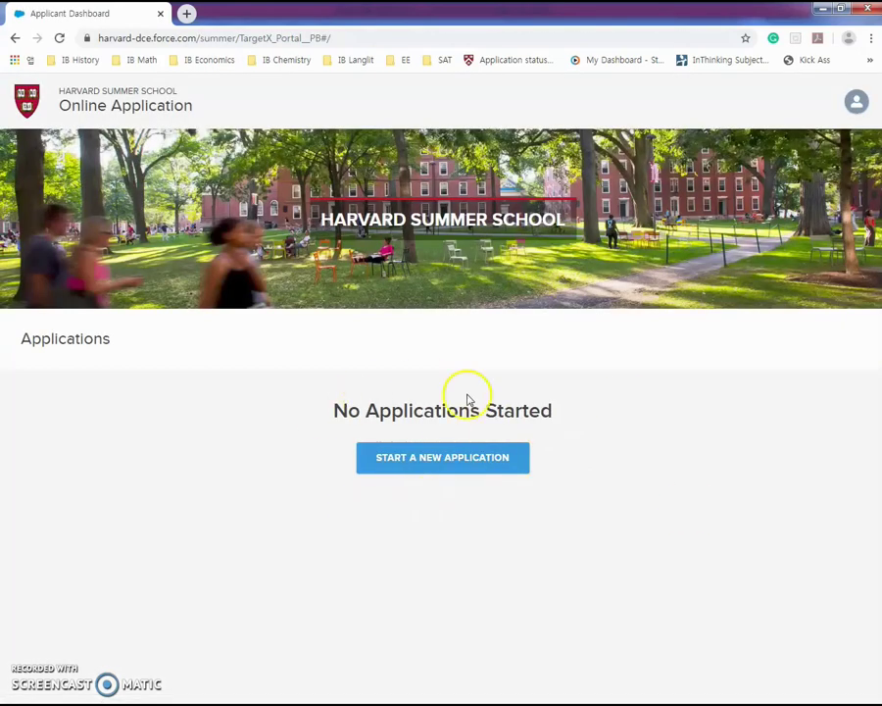
Step: Start a new application and choose the Seven week, college credit (Secondary School Program) option
{"action": "left_click", "coordinate": [415, 465]}
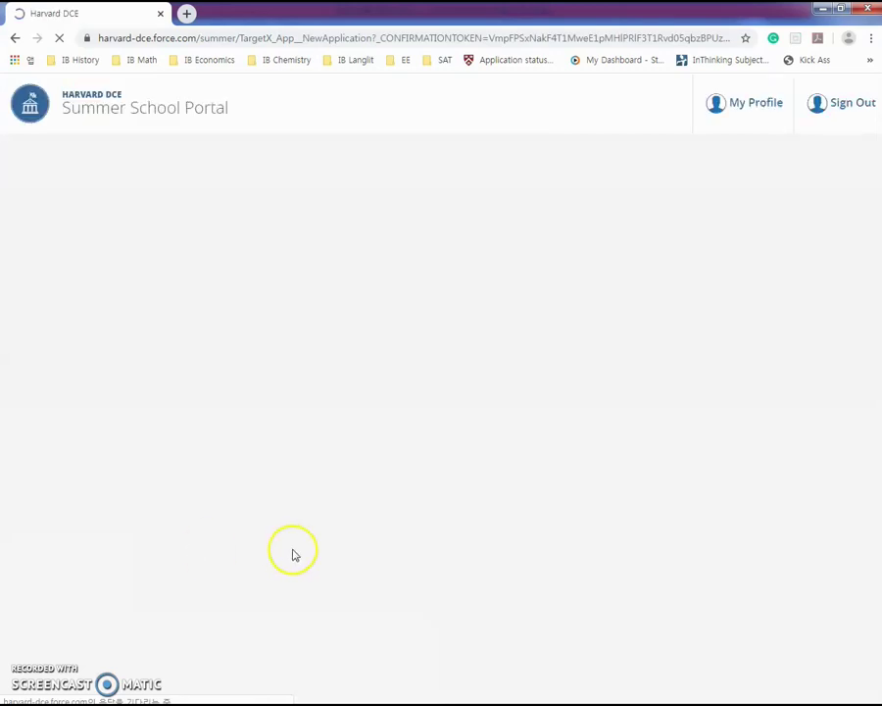
{"action": "scroll", "coordinate": [487, 502], "scroll_direction": "down", "scroll_amount": 1}
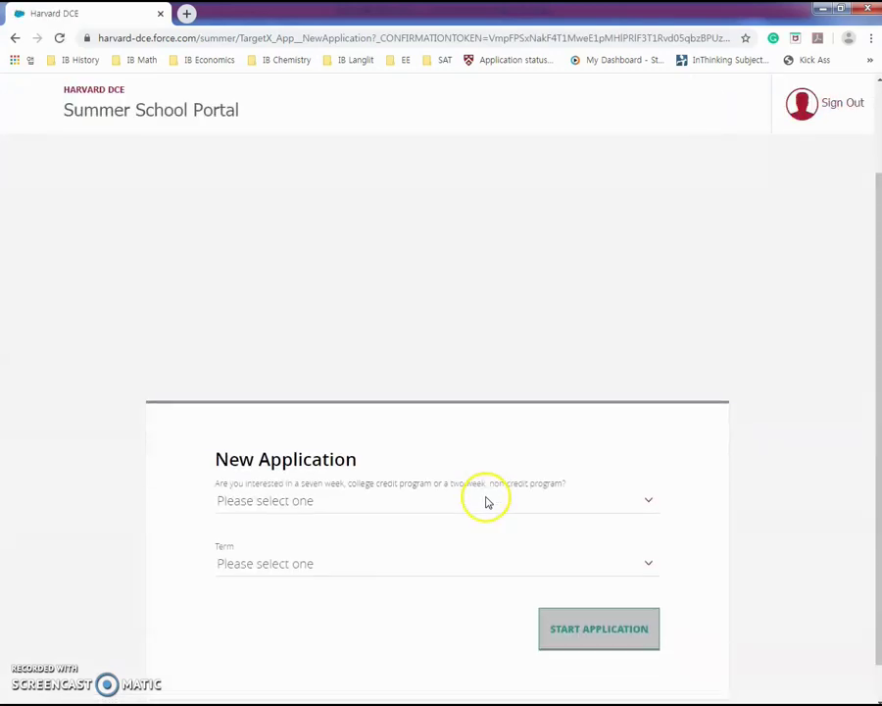
{"action": "left_click", "coordinate": [310, 458]}
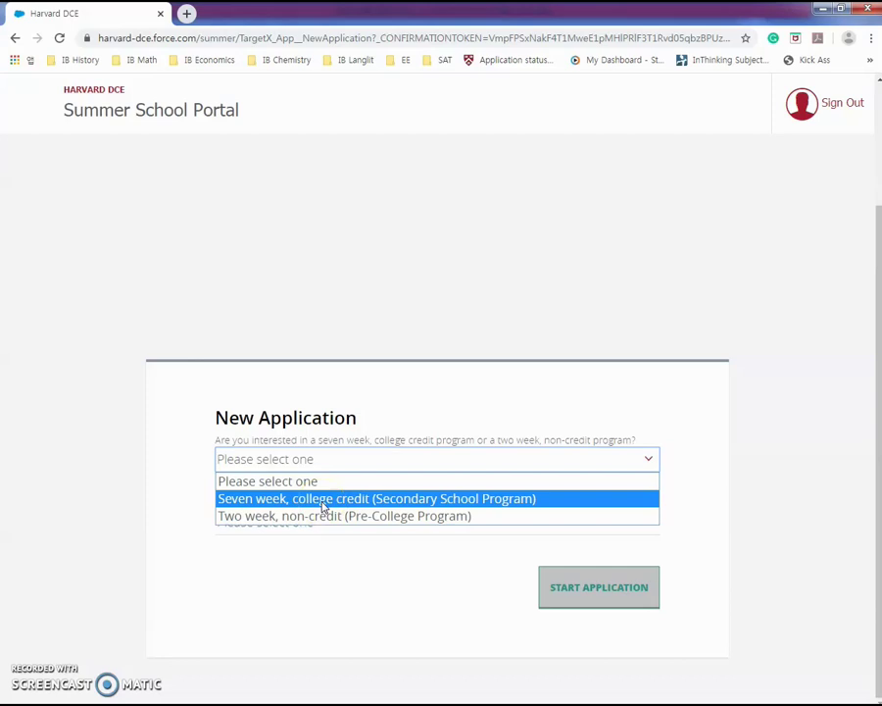
{"action": "left_click", "coordinate": [322, 500]}
{"action": "scroll", "coordinate": [329, 495], "scroll_direction": "down", "scroll_amount": 2}
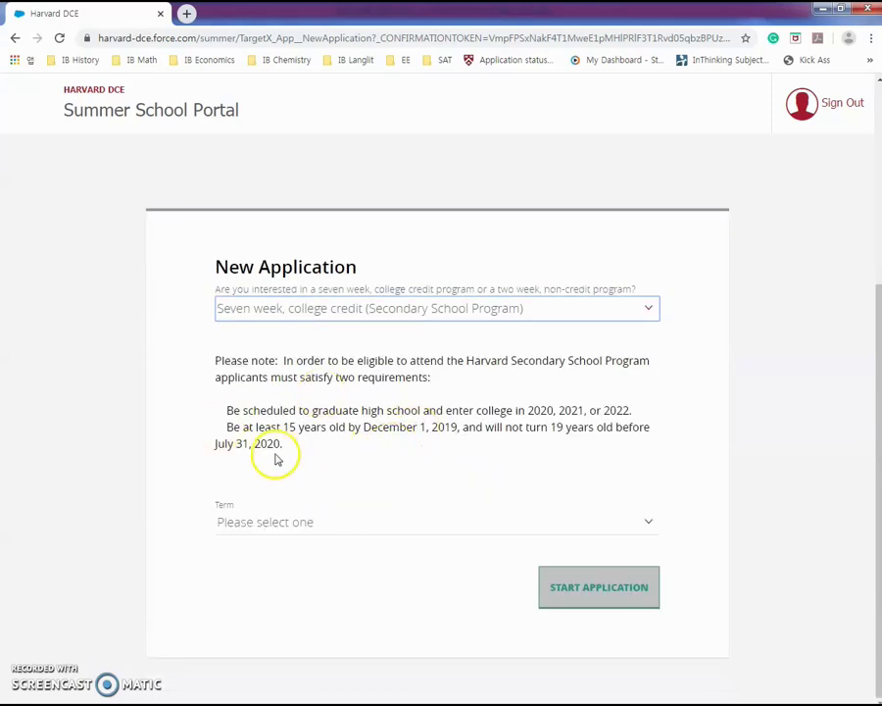
Step: Review the eligibility requirements, set the term to Summer 2020 Secondary School Program, and start the application
{"action": "left_click_drag", "start_coordinate": [281, 447], "coordinate": [209, 357]}
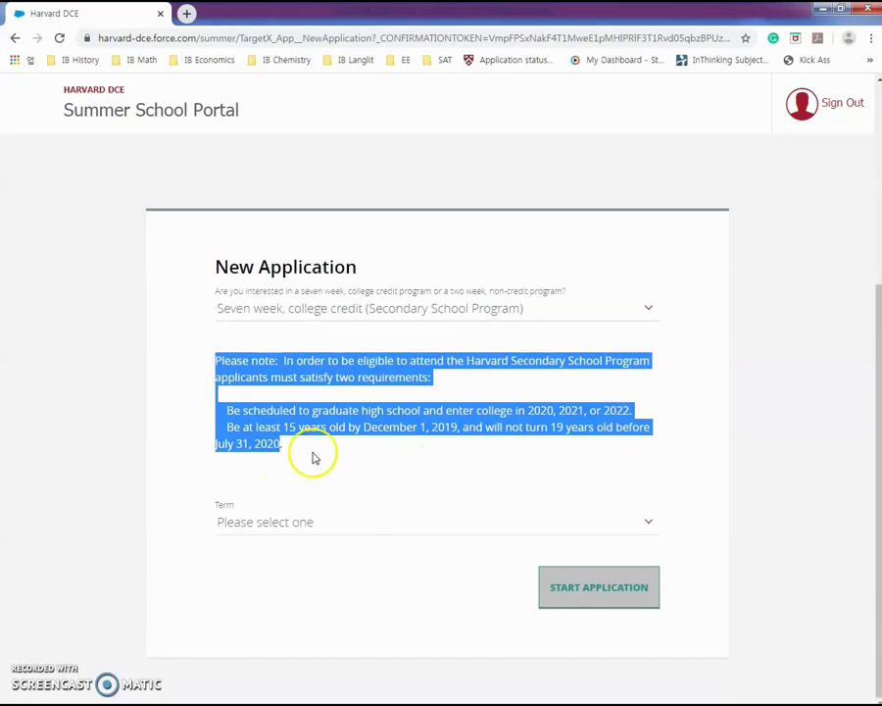
{"action": "left_click", "coordinate": [220, 467]}
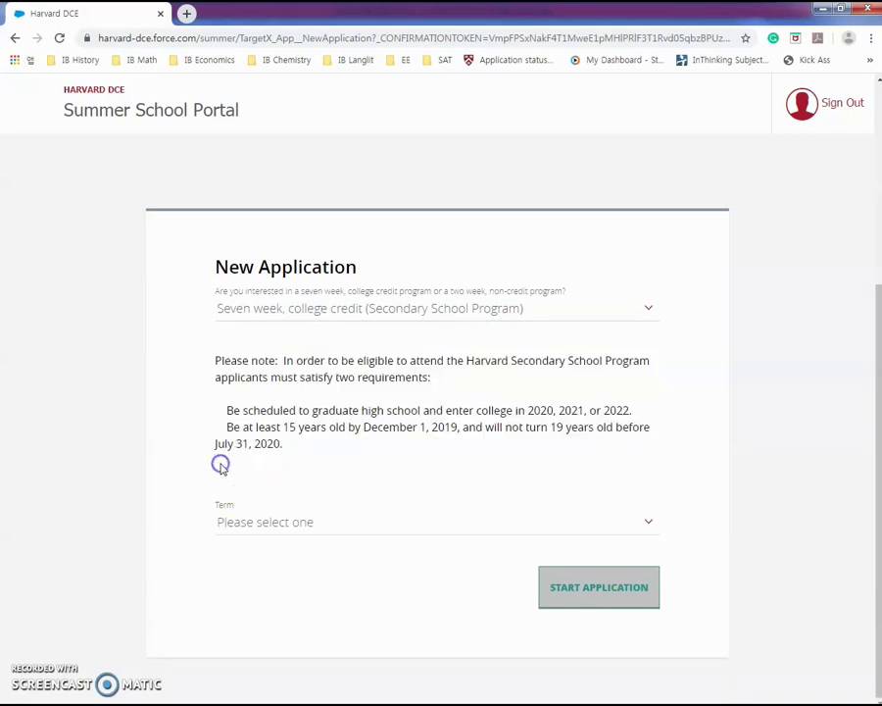
{"action": "left_click_drag", "start_coordinate": [334, 376], "coordinate": [415, 378]}
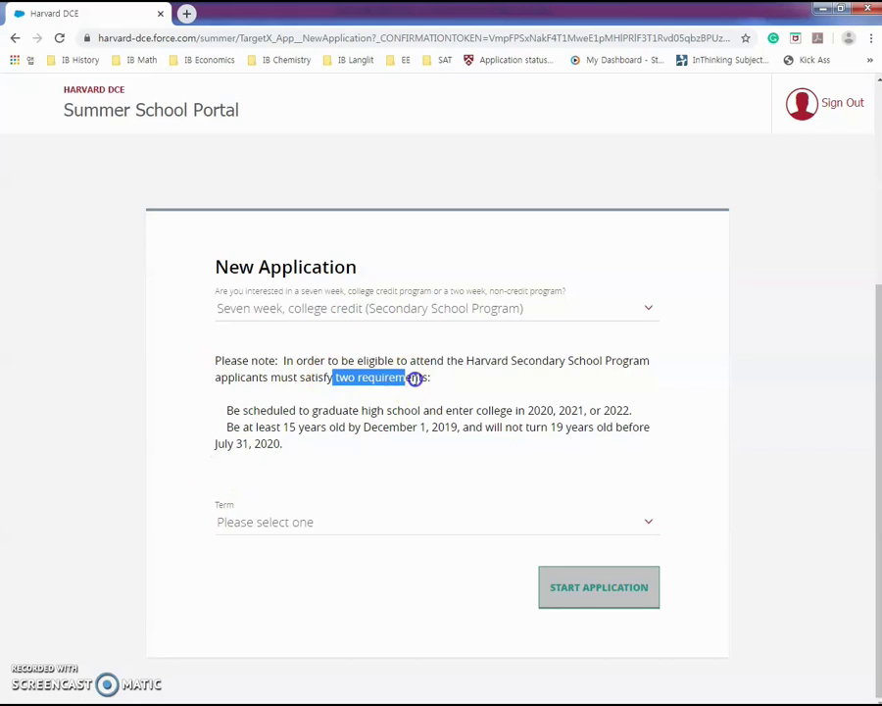
{"action": "left_click", "coordinate": [344, 455]}
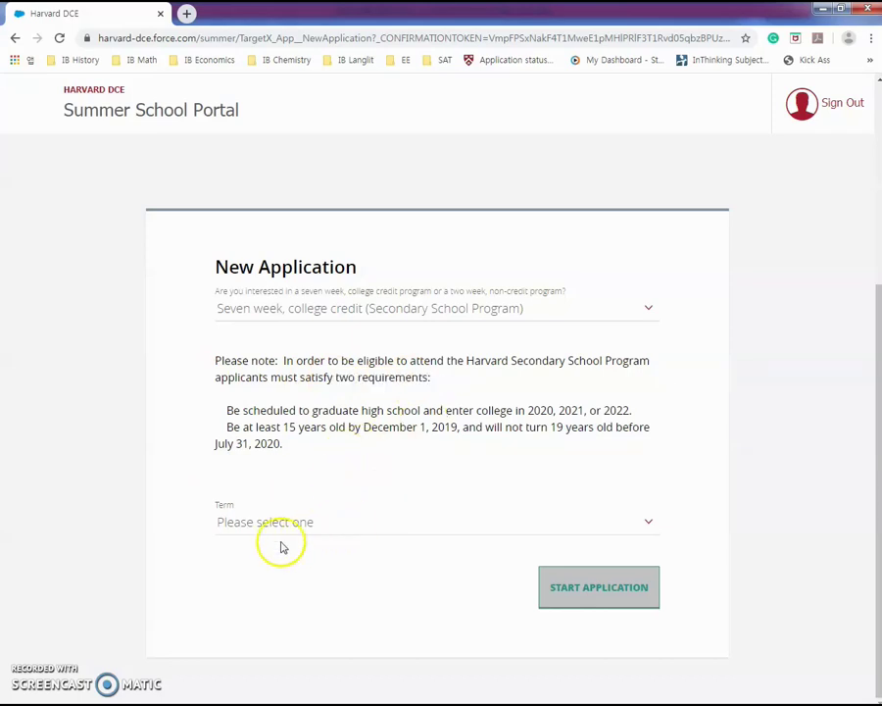
{"action": "left_click", "coordinate": [309, 523]}
{"action": "left_click", "coordinate": [306, 564]}
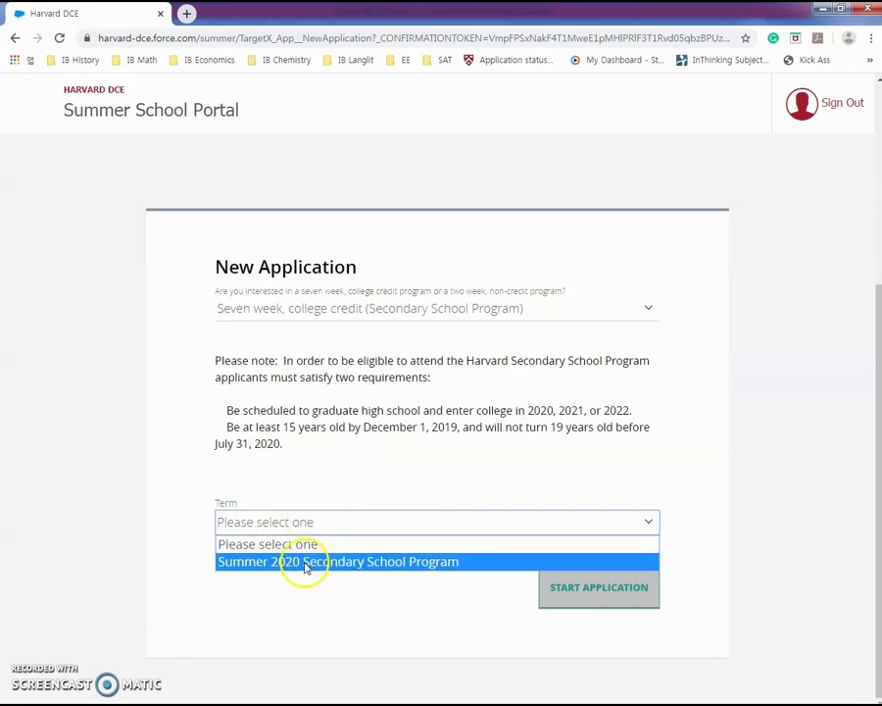
{"action": "left_click", "coordinate": [556, 593]}
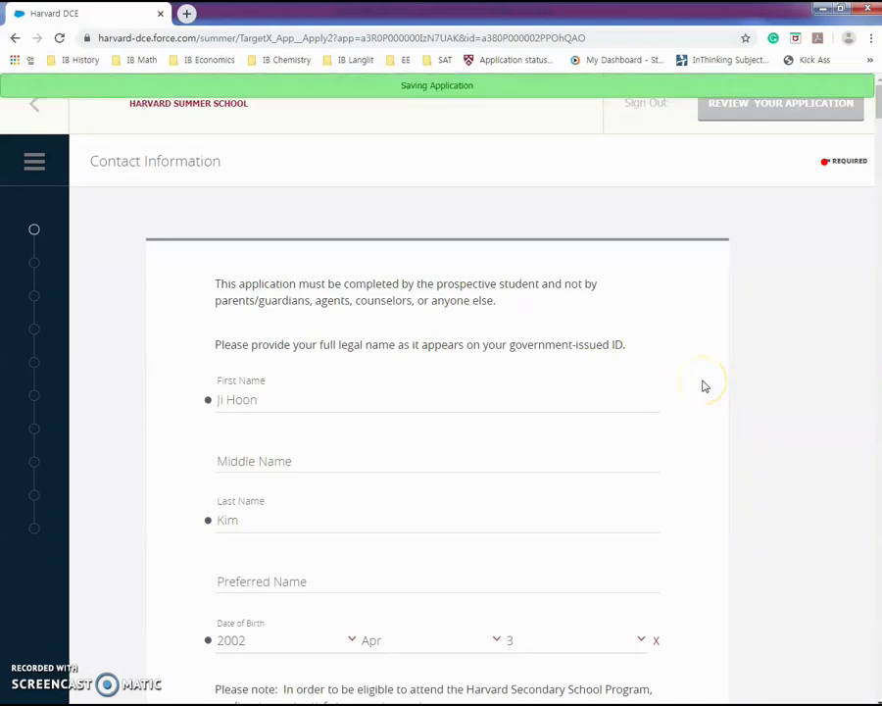
Step: Look through the application form's sections from Contact Information down to Enrollment History
{"action": "scroll", "coordinate": [703, 386], "scroll_direction": "down", "scroll_amount": 7}
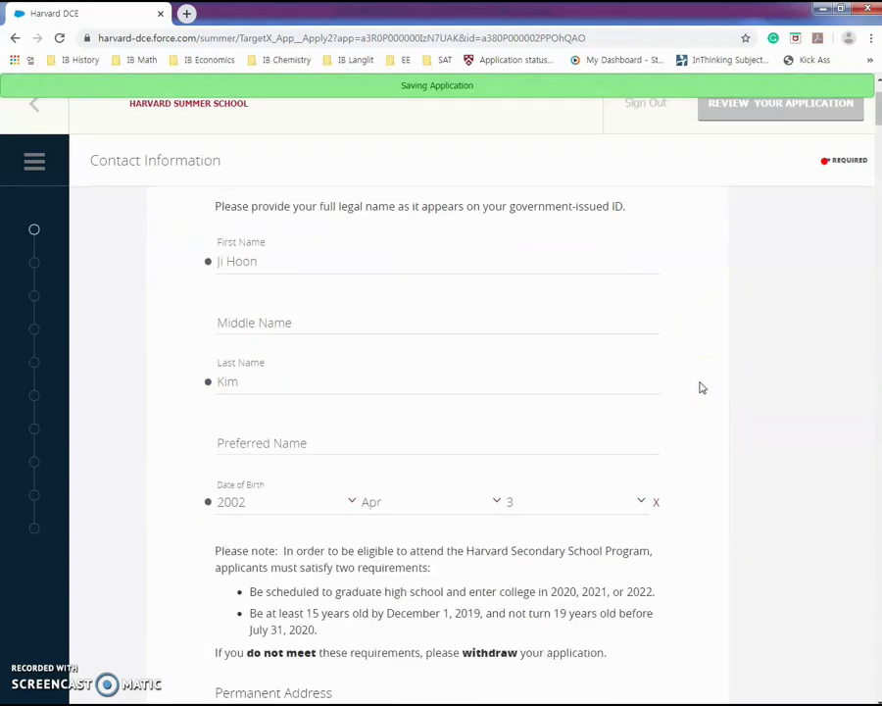
{"action": "scroll", "coordinate": [703, 389], "scroll_direction": "down", "scroll_amount": 6}
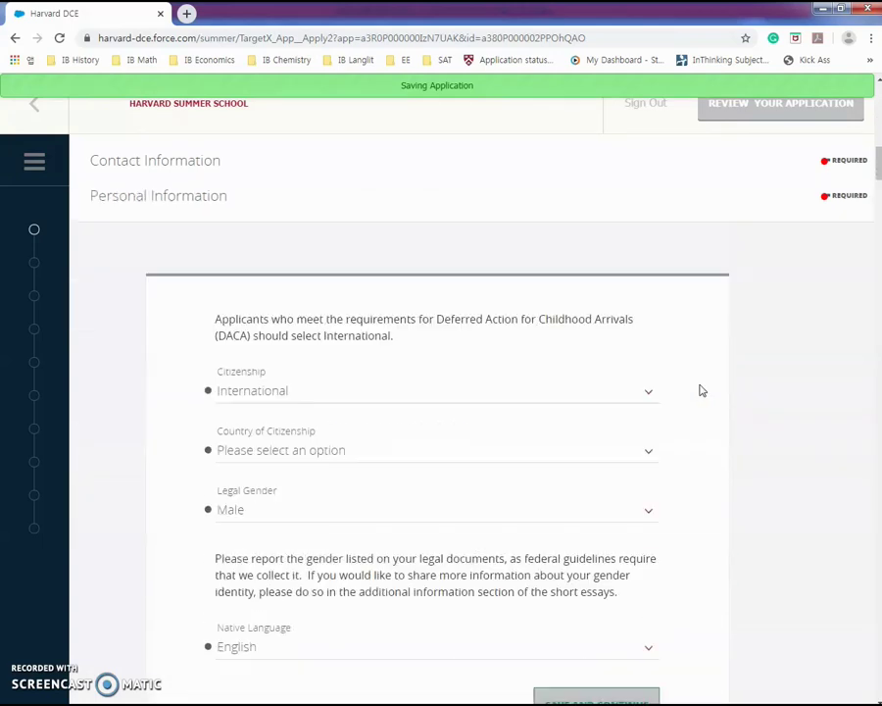
{"action": "scroll", "coordinate": [702, 390], "scroll_direction": "down", "scroll_amount": 8}
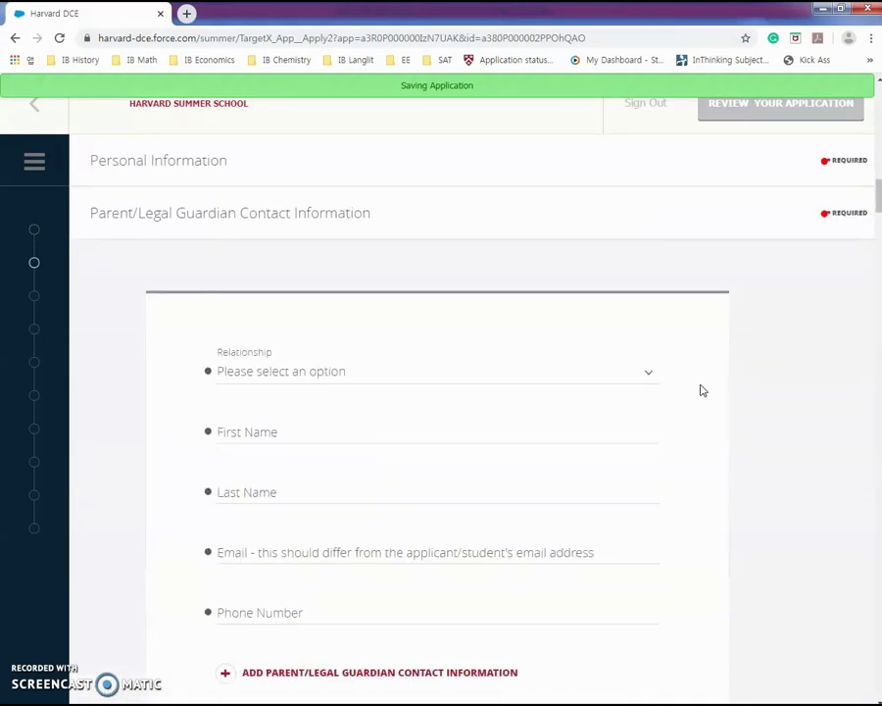
{"action": "scroll", "coordinate": [702, 391], "scroll_direction": "down", "scroll_amount": 6}
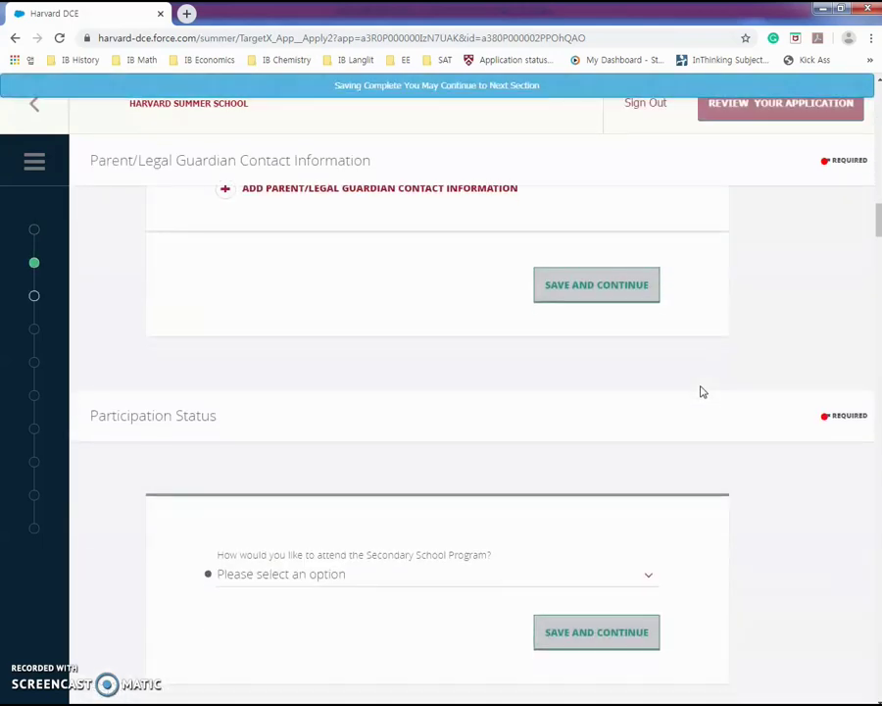
{"action": "scroll", "coordinate": [702, 391], "scroll_direction": "down", "scroll_amount": 8}
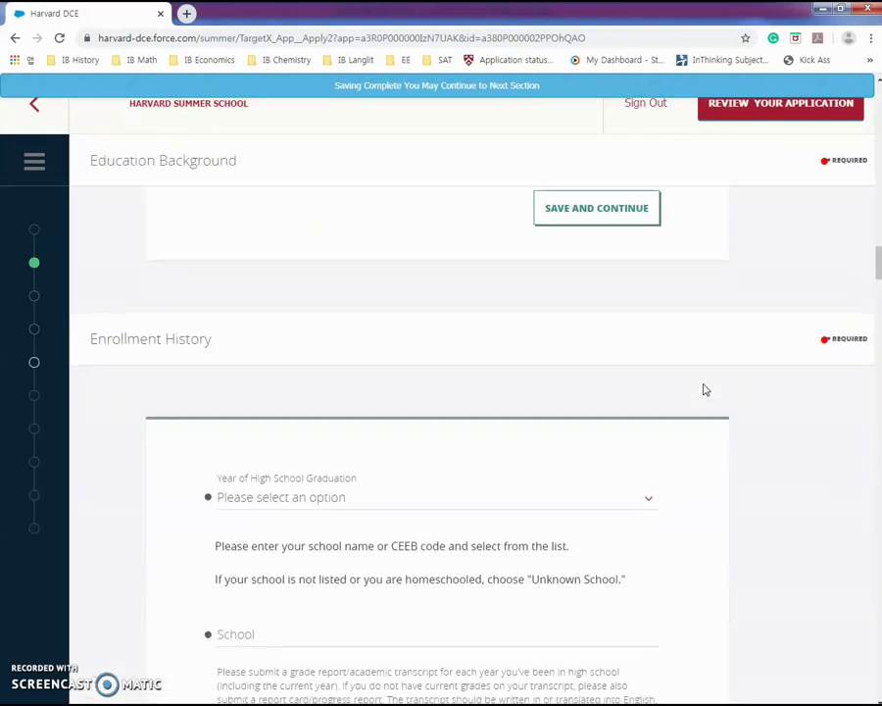
Step: Go to the application's Essays section and highlight the Essay Question 1 prompt about which courses interest the applicant
{"action": "left_click", "coordinate": [446, 410]}
{"action": "left_click", "coordinate": [32, 426]}
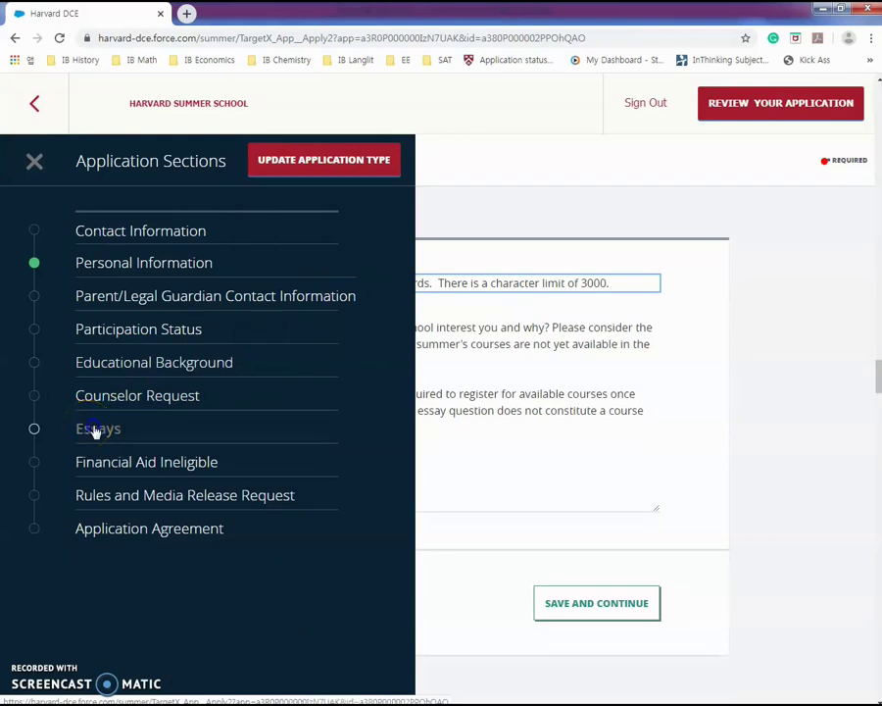
{"action": "left_click", "coordinate": [95, 432]}
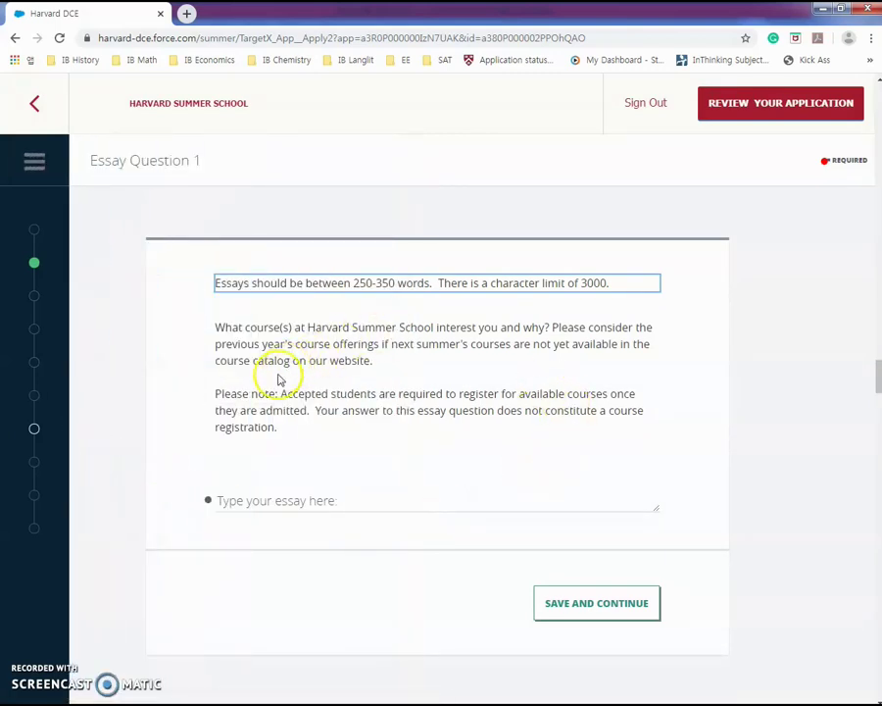
{"action": "left_click", "coordinate": [228, 326]}
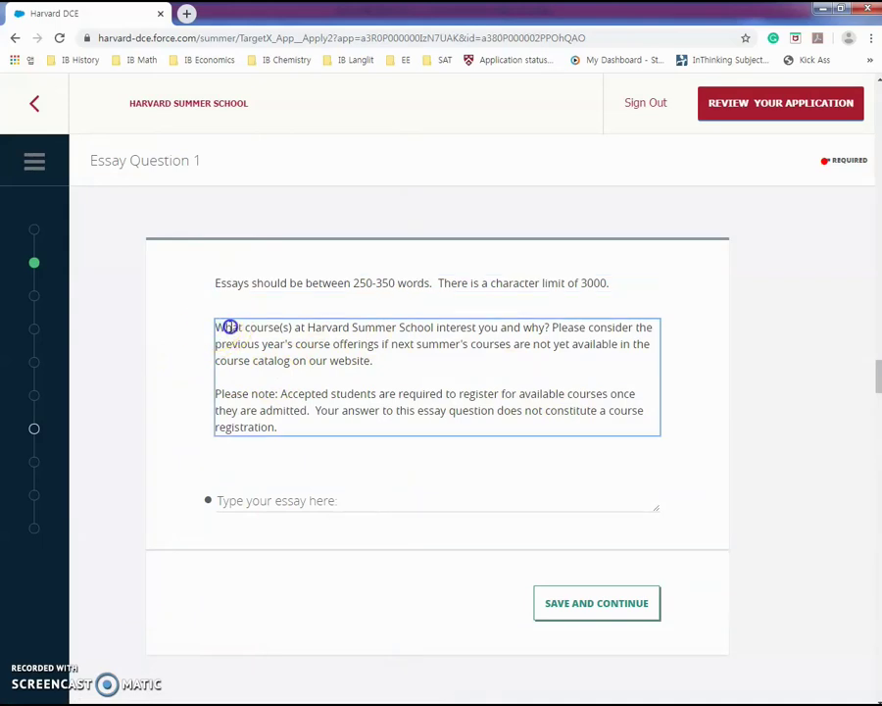
{"action": "left_click_drag", "start_coordinate": [228, 327], "coordinate": [480, 316]}
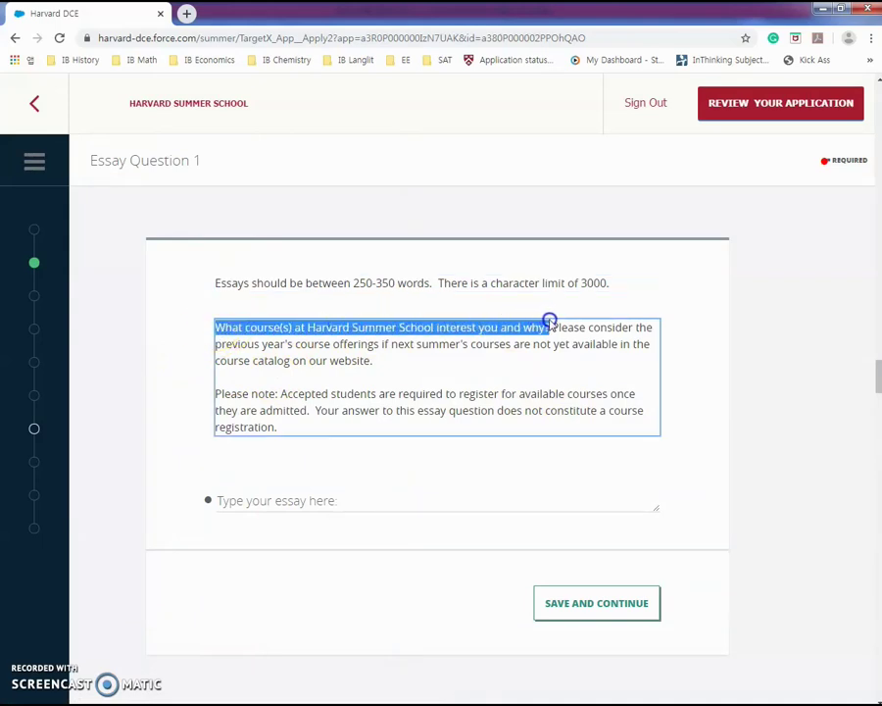
Step: Switch to the Harvard Summer School Course Catalog, highlight its web address, and look through the list of general courses
{"action": "left_click", "coordinate": [147, 403]}
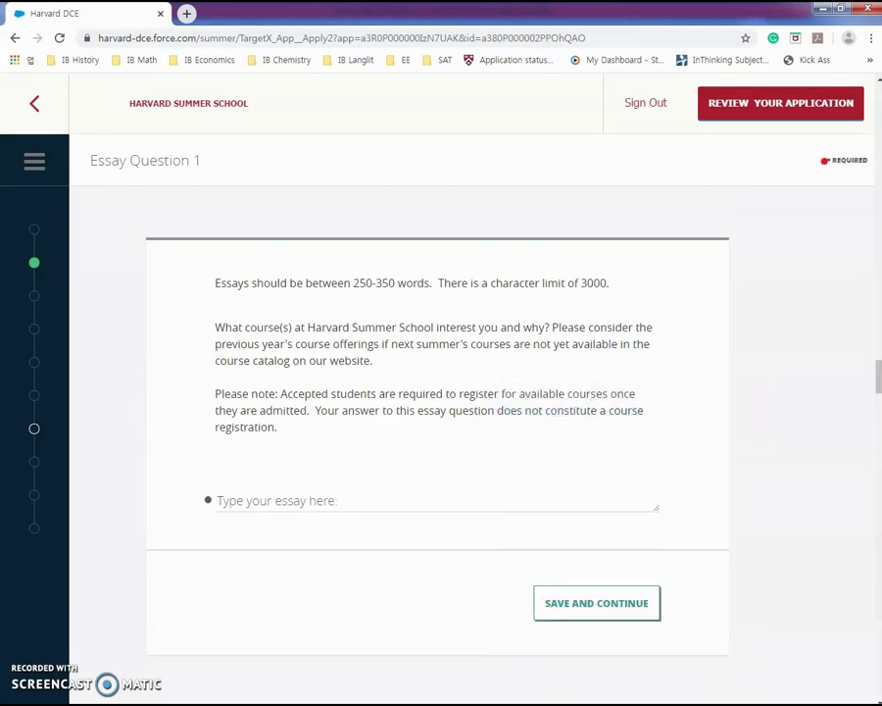
{"action": "key", "text": "alt+Tab"}
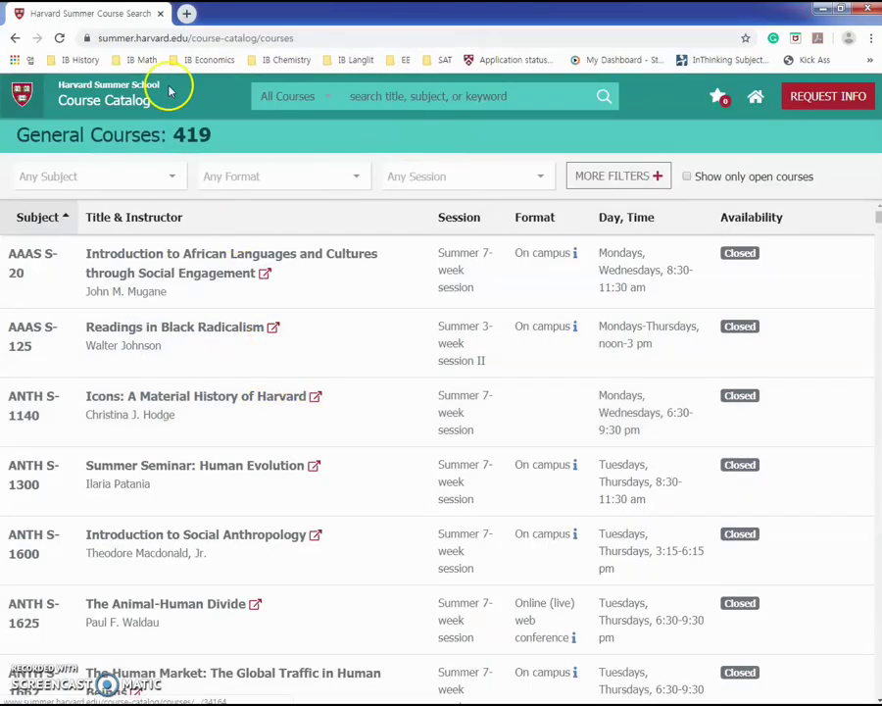
{"action": "left_click", "coordinate": [186, 37]}
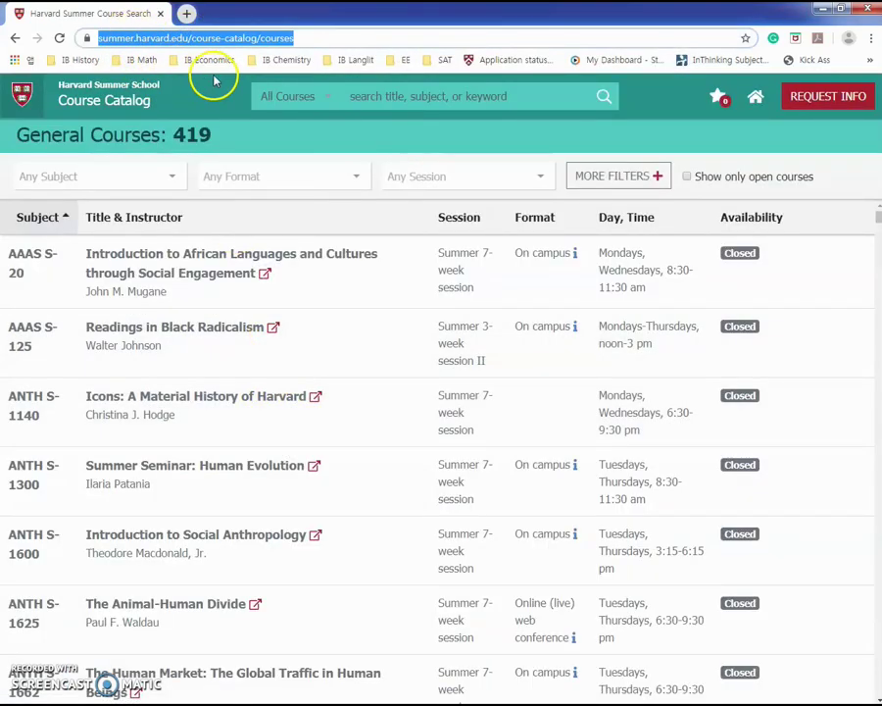
{"action": "left_click", "coordinate": [350, 38]}
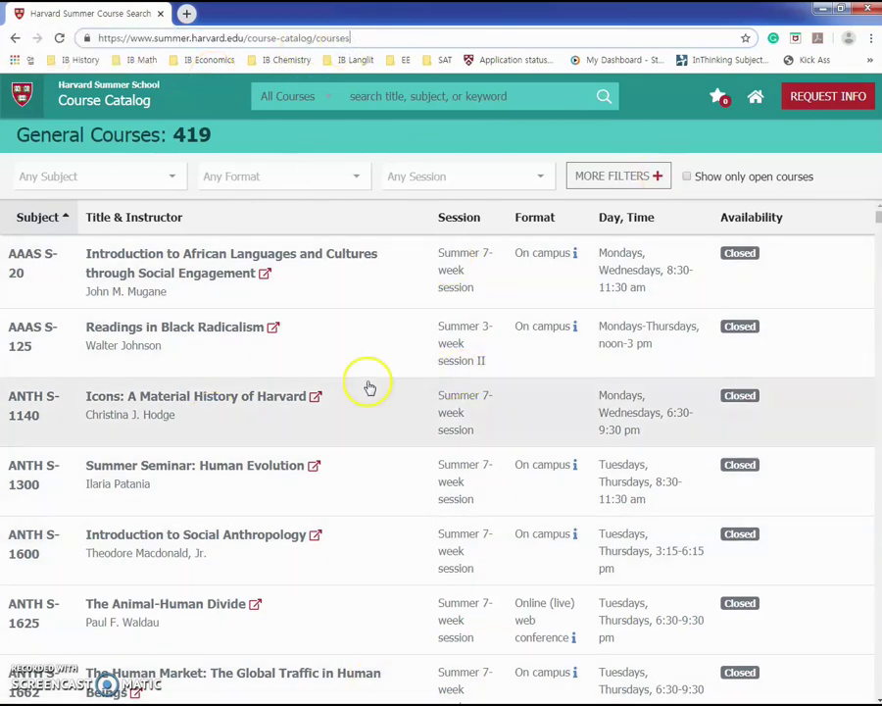
{"action": "scroll", "coordinate": [369, 388], "scroll_direction": "down", "scroll_amount": 2}
{"action": "scroll", "coordinate": [371, 392], "scroll_direction": "down", "scroll_amount": 20}
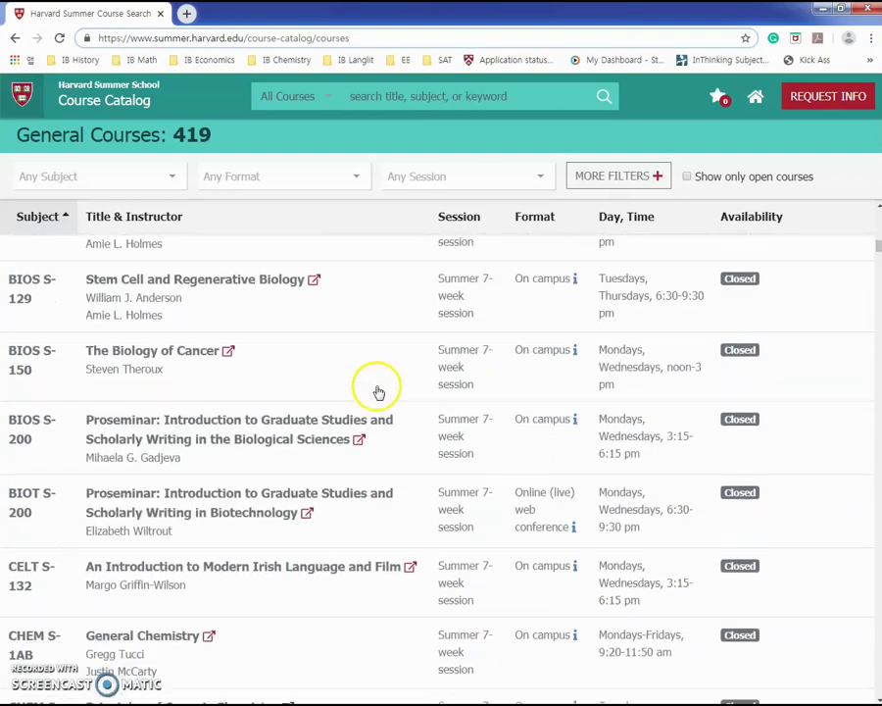
{"action": "scroll", "coordinate": [389, 392], "scroll_direction": "up", "scroll_amount": 20}
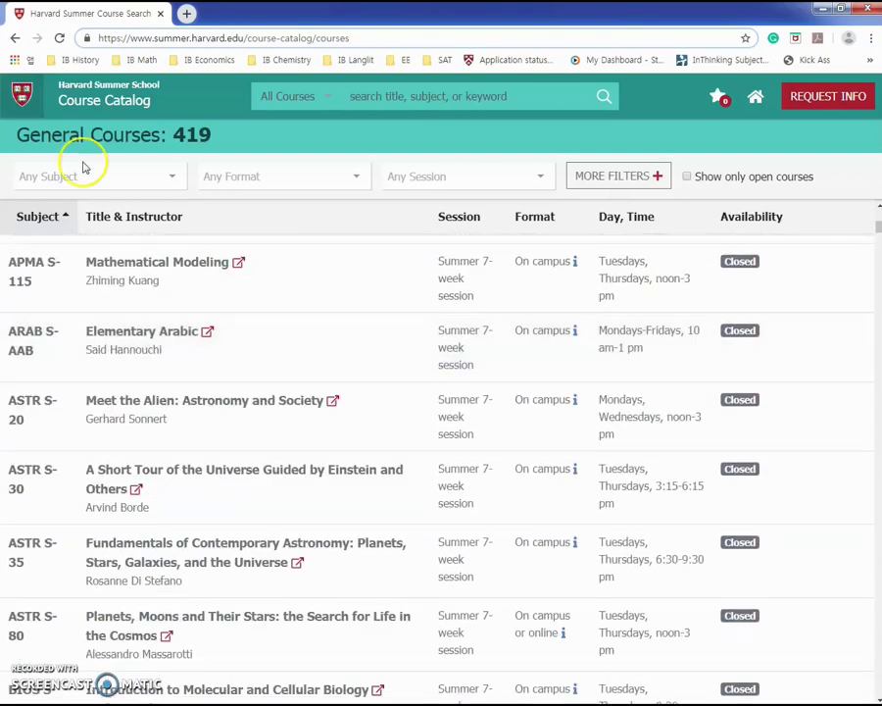
Step: Filter the course catalog by the Economics subject and the On campus or online format
{"action": "left_click", "coordinate": [172, 180]}
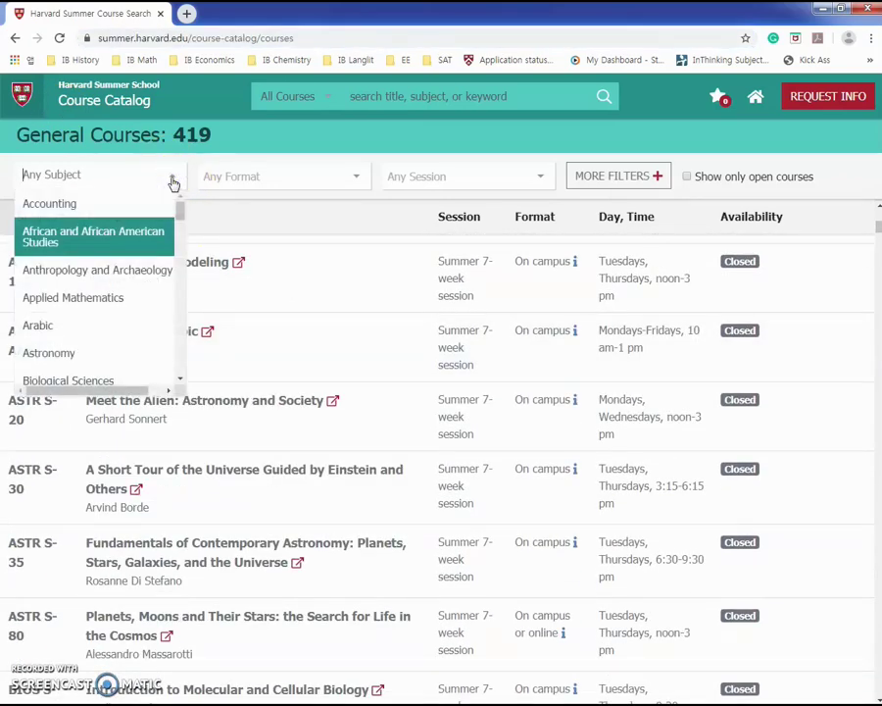
{"action": "type", "text": "ec"}
{"action": "left_click", "coordinate": [84, 232]}
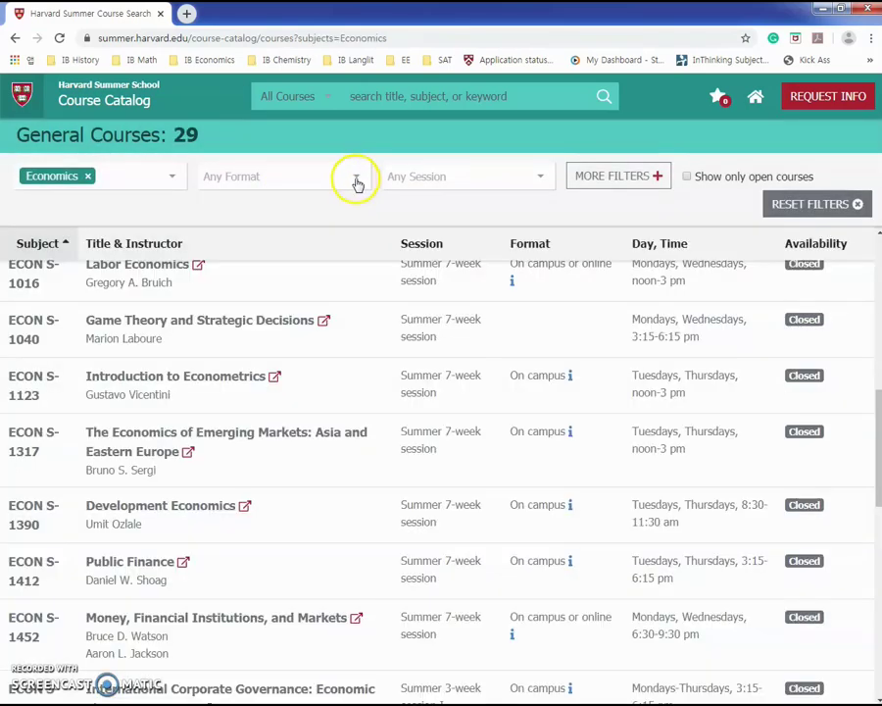
{"action": "left_click", "coordinate": [355, 179]}
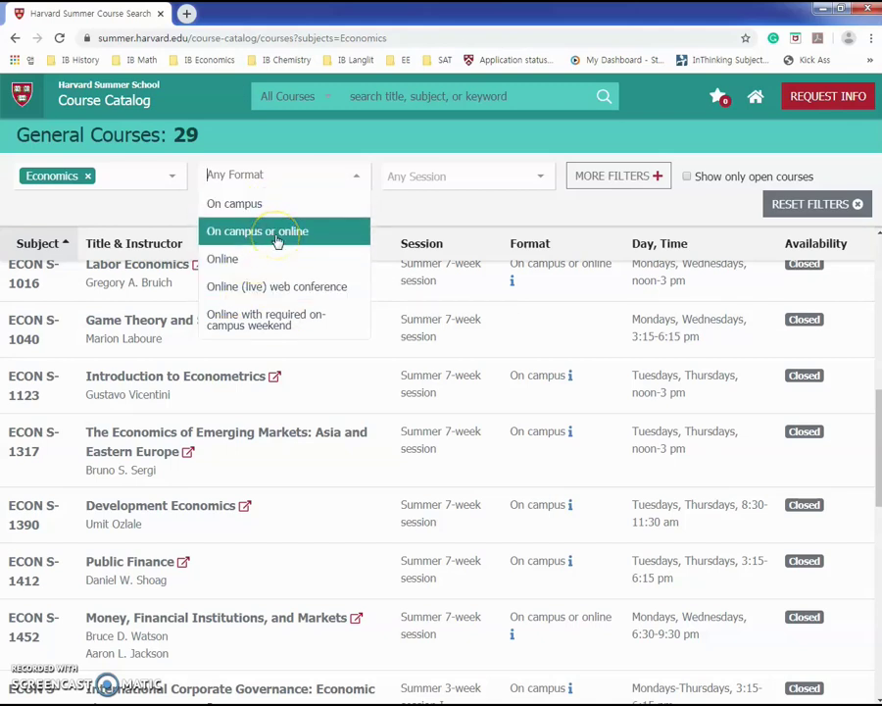
{"action": "left_click", "coordinate": [277, 235]}
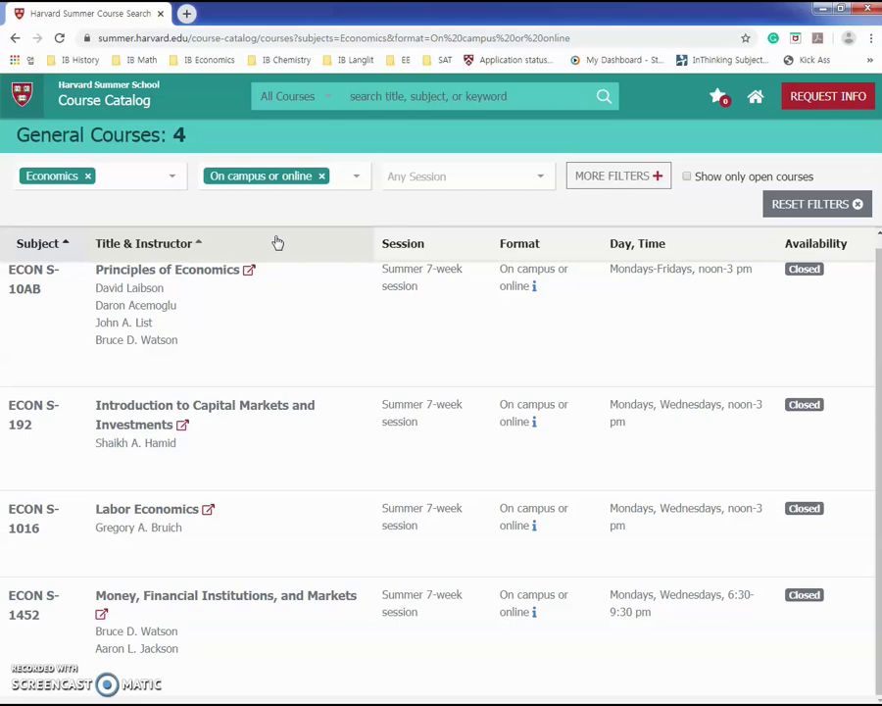
{"action": "left_click", "coordinate": [329, 213]}
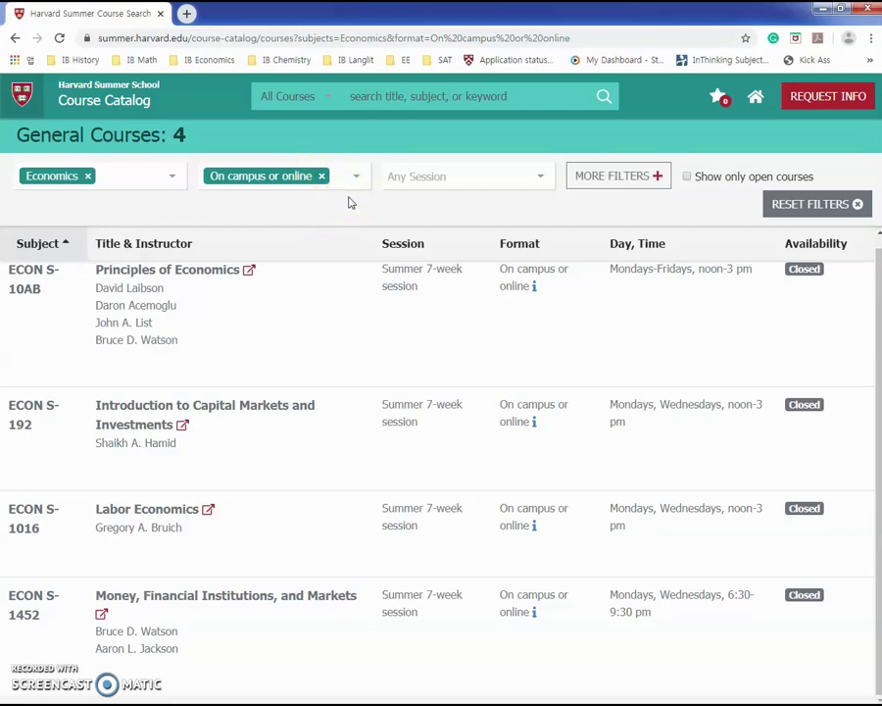
Step: Set the session filter to Summer 7-week session and check the availability of the listed courses
{"action": "left_click", "coordinate": [529, 177]}
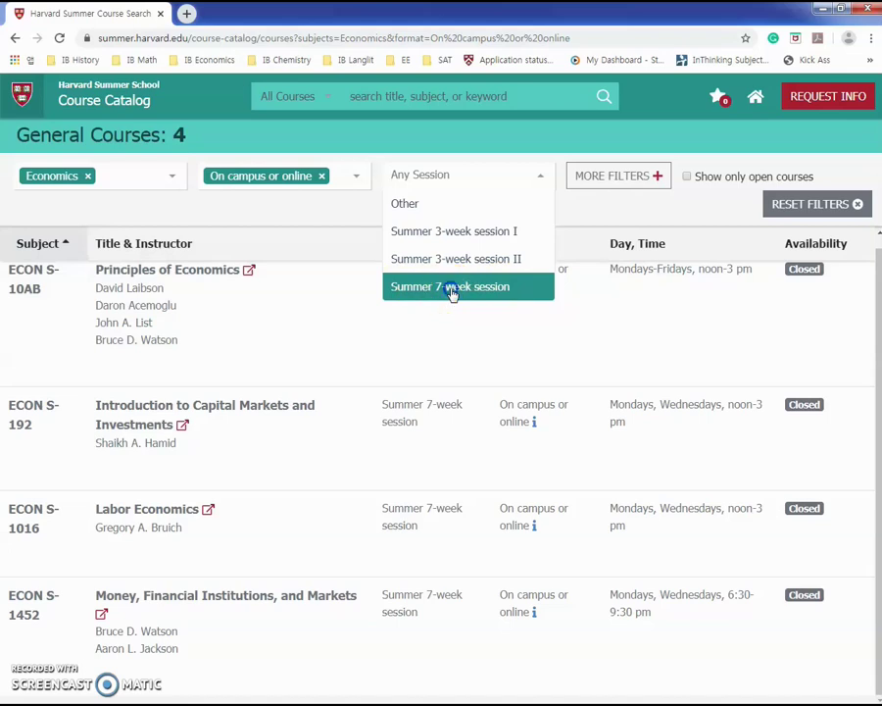
{"action": "left_click", "coordinate": [448, 292]}
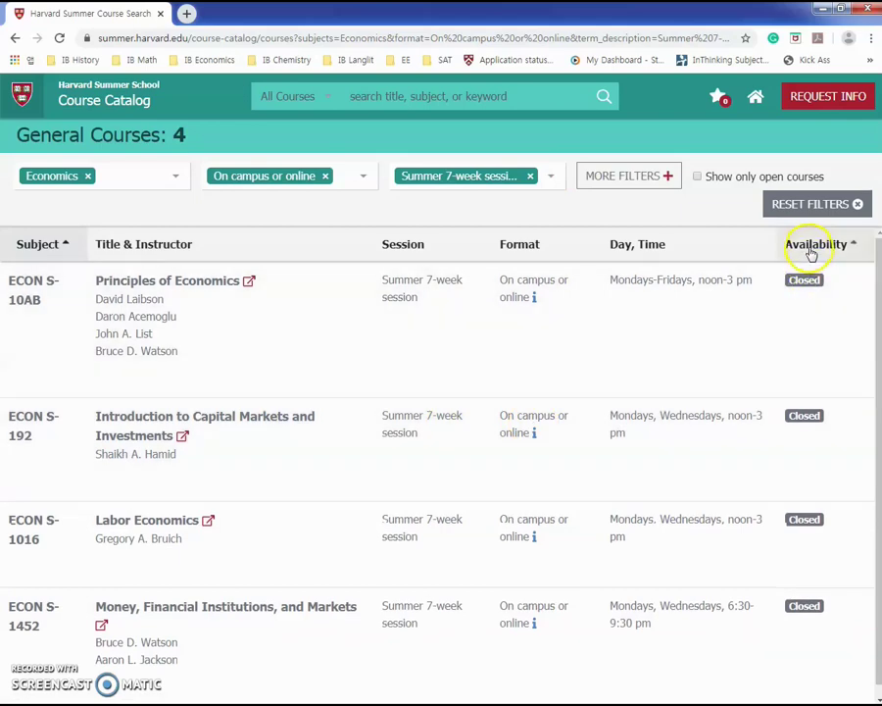
{"action": "left_click", "coordinate": [812, 250]}
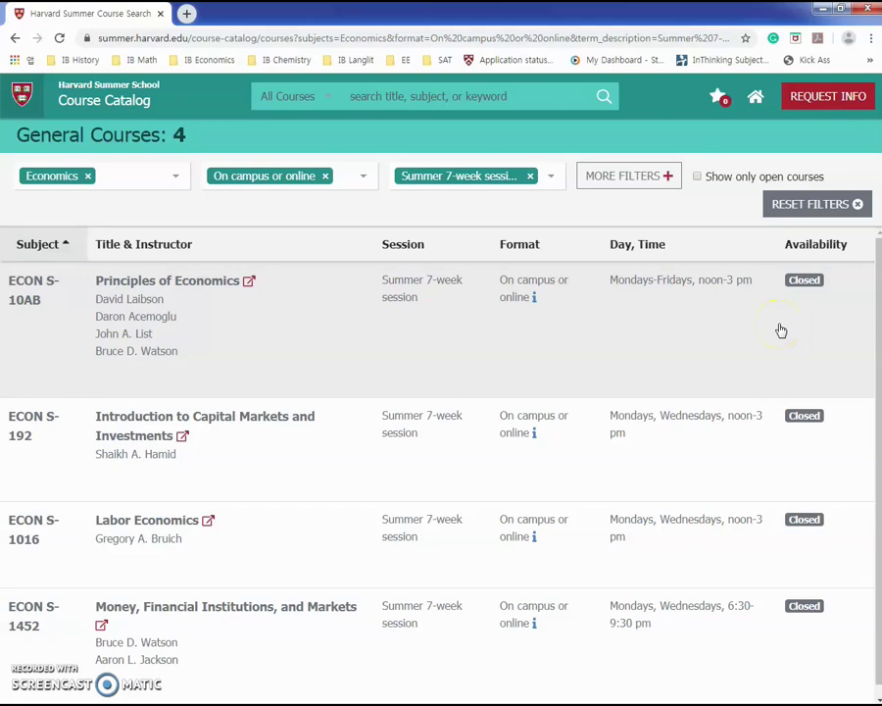
{"action": "left_click", "coordinate": [782, 334]}
{"action": "left_click", "coordinate": [771, 366]}
Step: Return to the application and review the Essay Question 2 prompt, highlighting the words "academic integrity"
{"action": "left_click", "coordinate": [614, 29]}
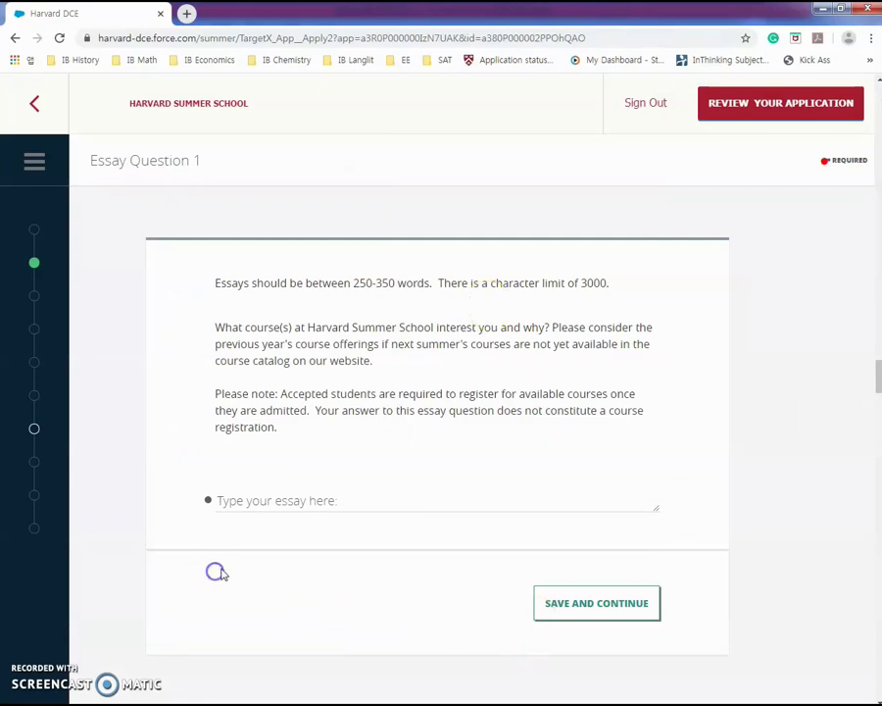
{"action": "scroll", "coordinate": [241, 572], "scroll_direction": "down", "scroll_amount": 3}
{"action": "scroll", "coordinate": [250, 576], "scroll_direction": "down", "scroll_amount": 3}
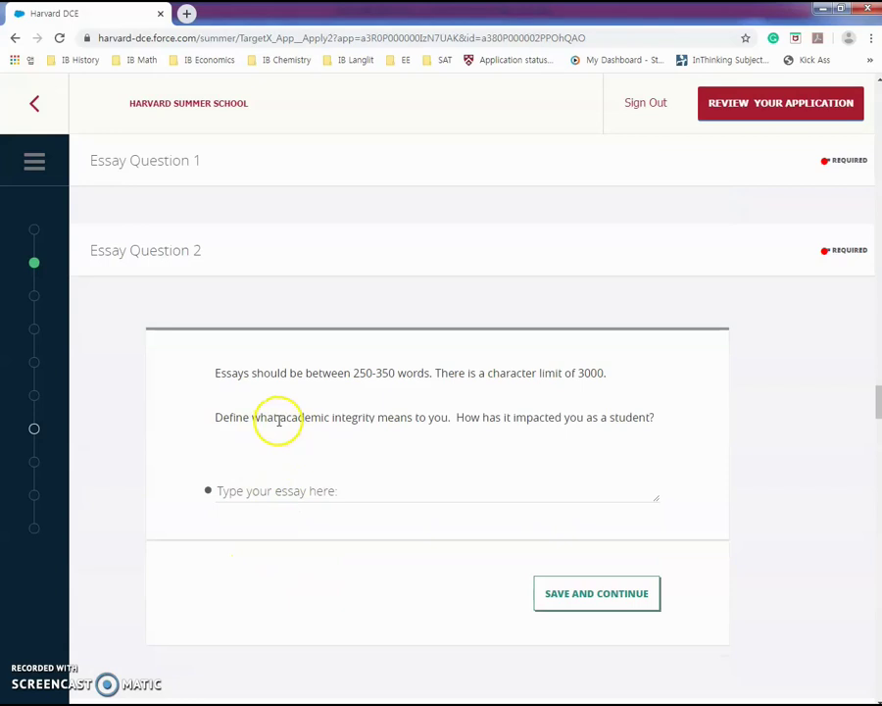
{"action": "left_click_drag", "start_coordinate": [281, 418], "coordinate": [376, 419]}
{"action": "left_click", "coordinate": [162, 497]}
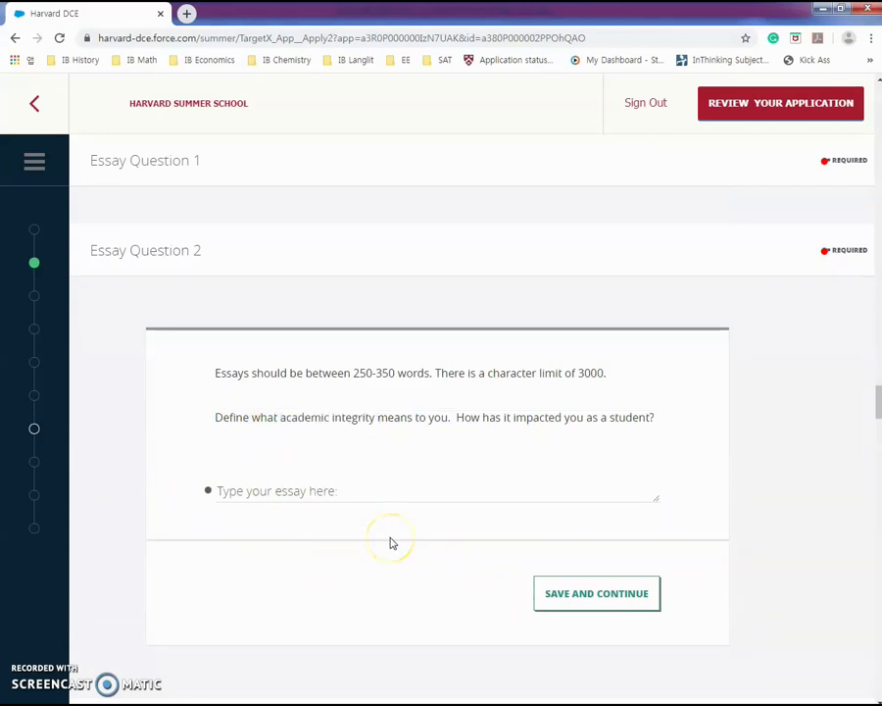
{"action": "scroll", "coordinate": [384, 561], "scroll_direction": "down", "scroll_amount": 2}
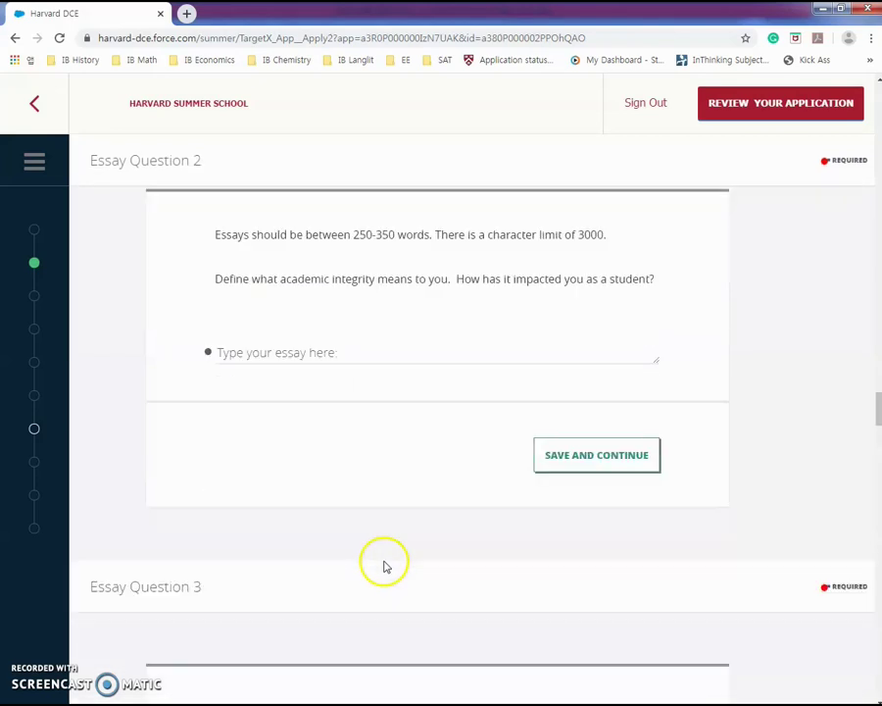
{"action": "scroll", "coordinate": [408, 459], "scroll_direction": "up", "scroll_amount": 1}
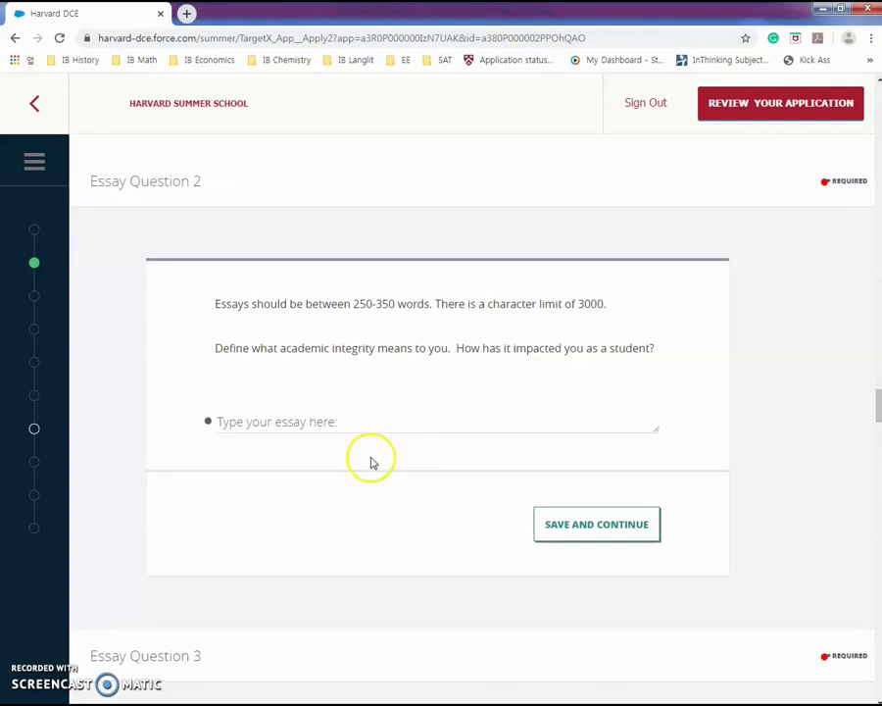
{"action": "scroll", "coordinate": [361, 472], "scroll_direction": "down", "scroll_amount": 2}
{"action": "scroll", "coordinate": [362, 477], "scroll_direction": "up", "scroll_amount": 2}
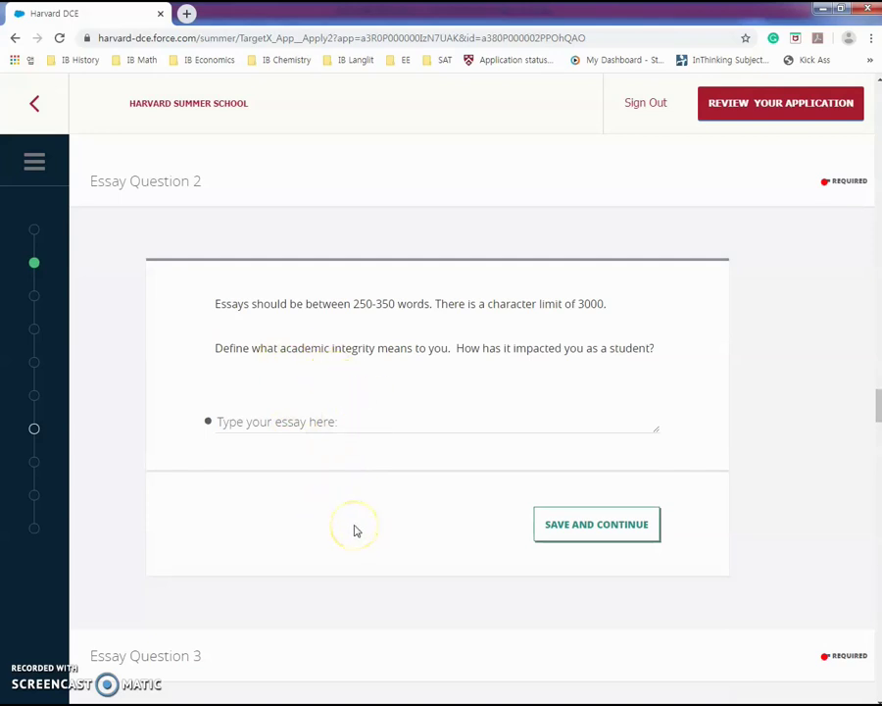
Step: Go to Essay Question 3 and highlight its prompt about an influential event or person
{"action": "scroll", "coordinate": [356, 529], "scroll_direction": "down", "scroll_amount": 4}
{"action": "scroll", "coordinate": [355, 530], "scroll_direction": "down", "scroll_amount": 1}
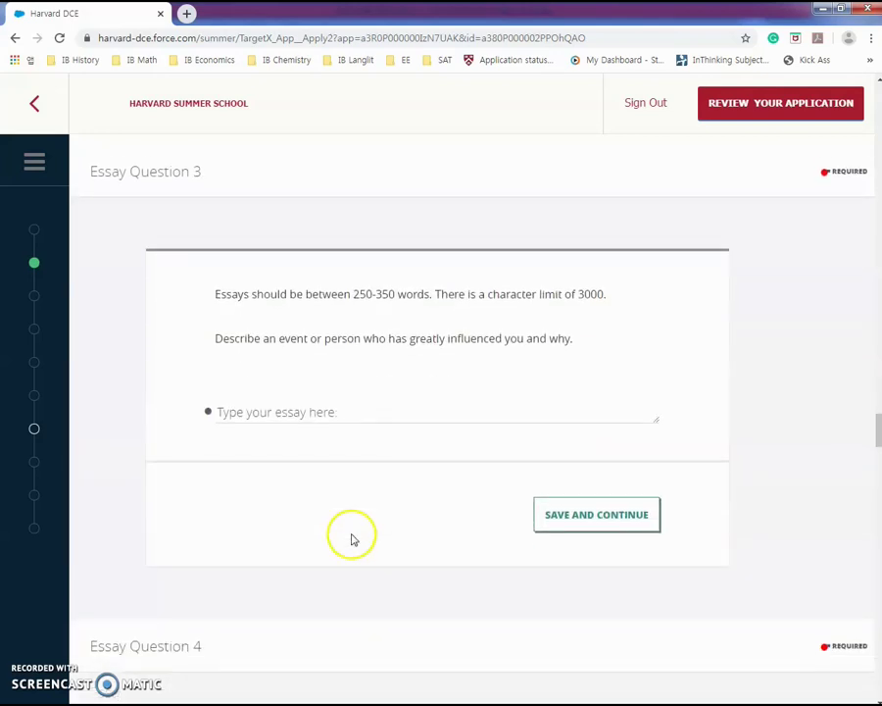
{"action": "left_click_drag", "start_coordinate": [212, 339], "coordinate": [597, 360]}
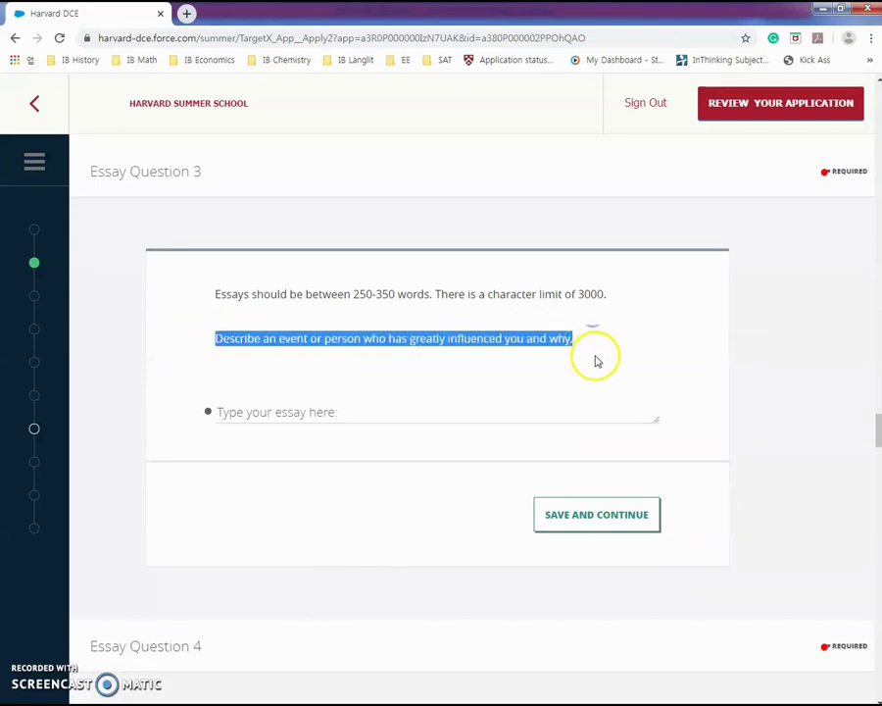
{"action": "left_click", "coordinate": [760, 376]}
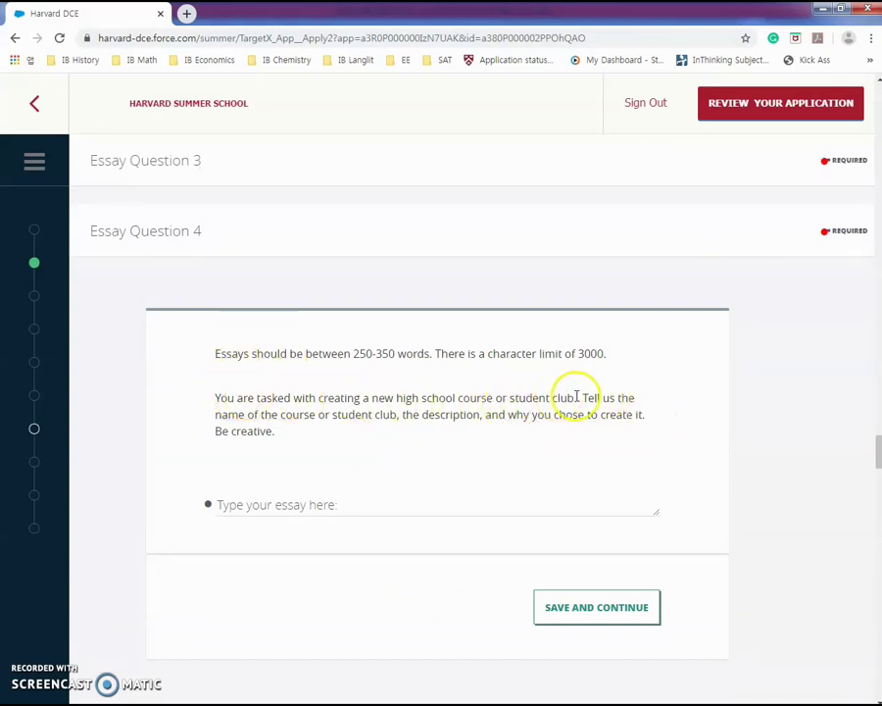
Step: Highlight "new high school course or student club" in the Essay Question 4 prompt and review Essay Question 5 on disciplinary action
{"action": "left_click_drag", "start_coordinate": [573, 398], "coordinate": [375, 400]}
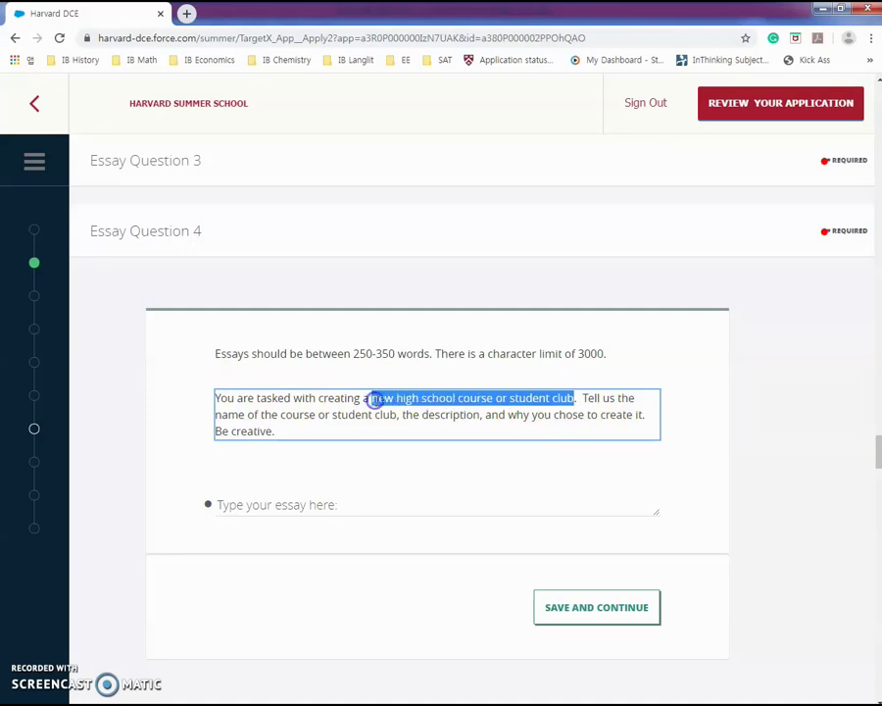
{"action": "left_click", "coordinate": [784, 423]}
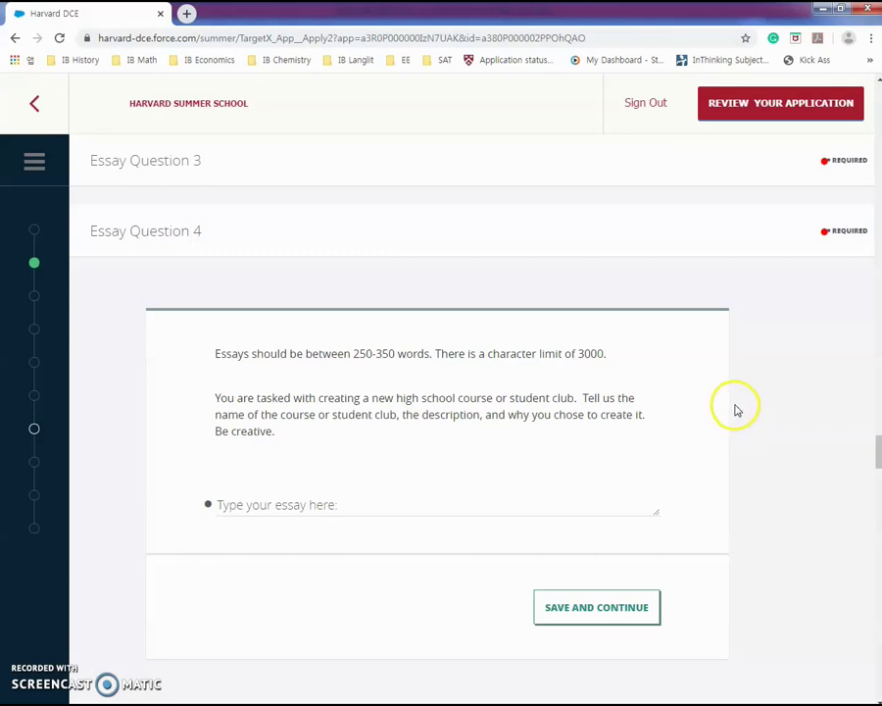
{"action": "scroll", "coordinate": [731, 405], "scroll_direction": "down", "scroll_amount": 1}
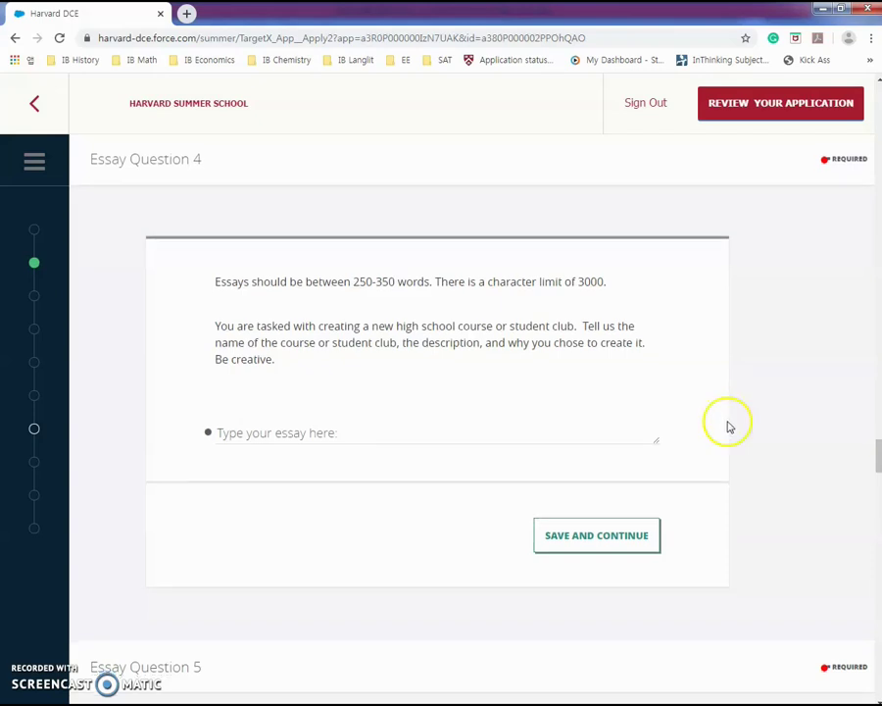
{"action": "scroll", "coordinate": [729, 422], "scroll_direction": "down", "scroll_amount": 4}
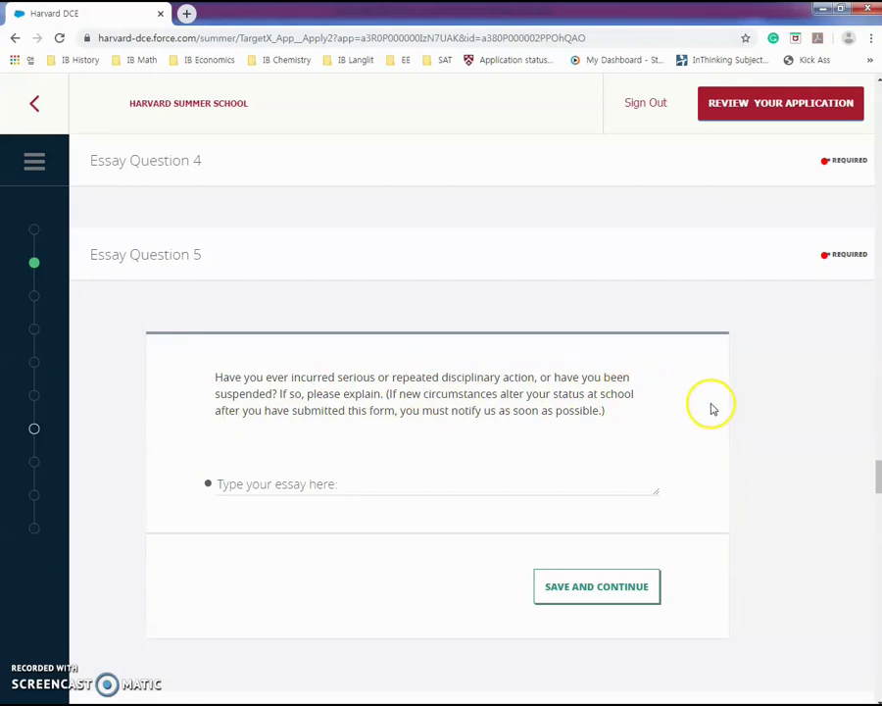
{"action": "scroll", "coordinate": [712, 406], "scroll_direction": "down", "scroll_amount": 1}
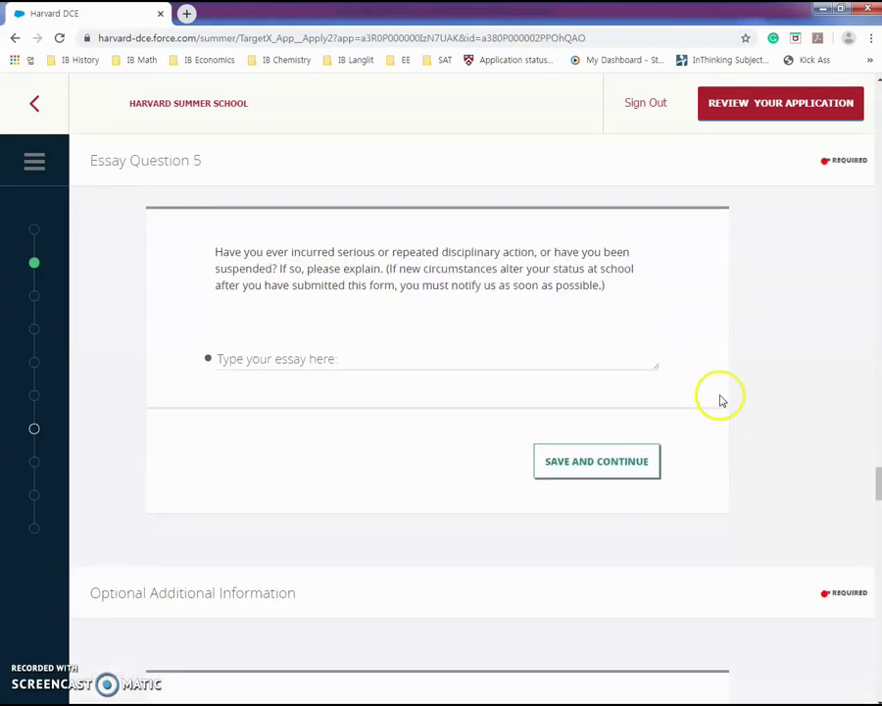
Step: Answer Yes to providing optional additional information and place the cursor in the Additional Information text box
{"action": "scroll", "coordinate": [720, 400], "scroll_direction": "down", "scroll_amount": 3}
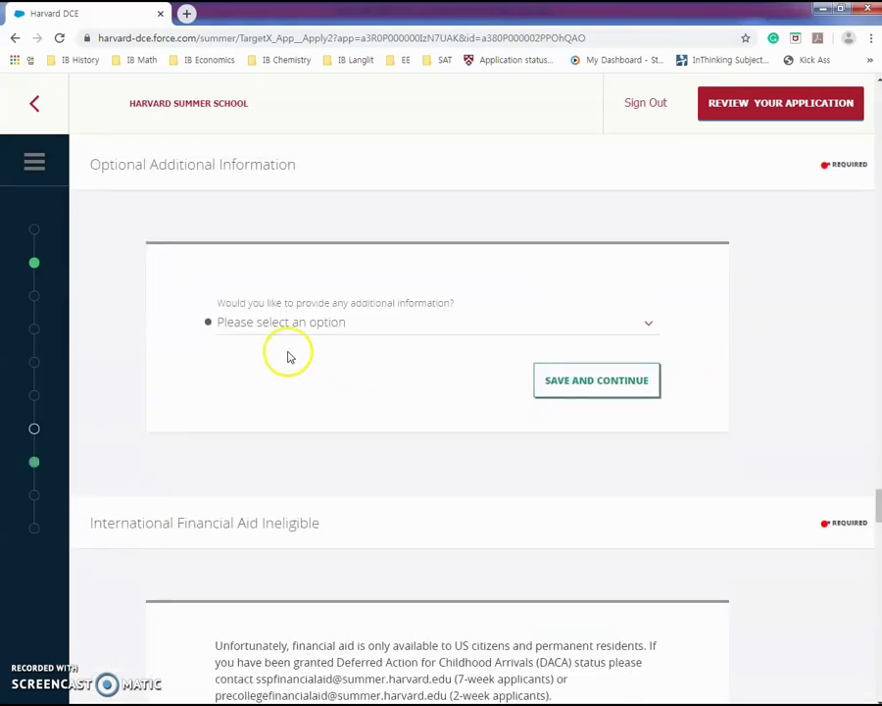
{"action": "left_click", "coordinate": [346, 322]}
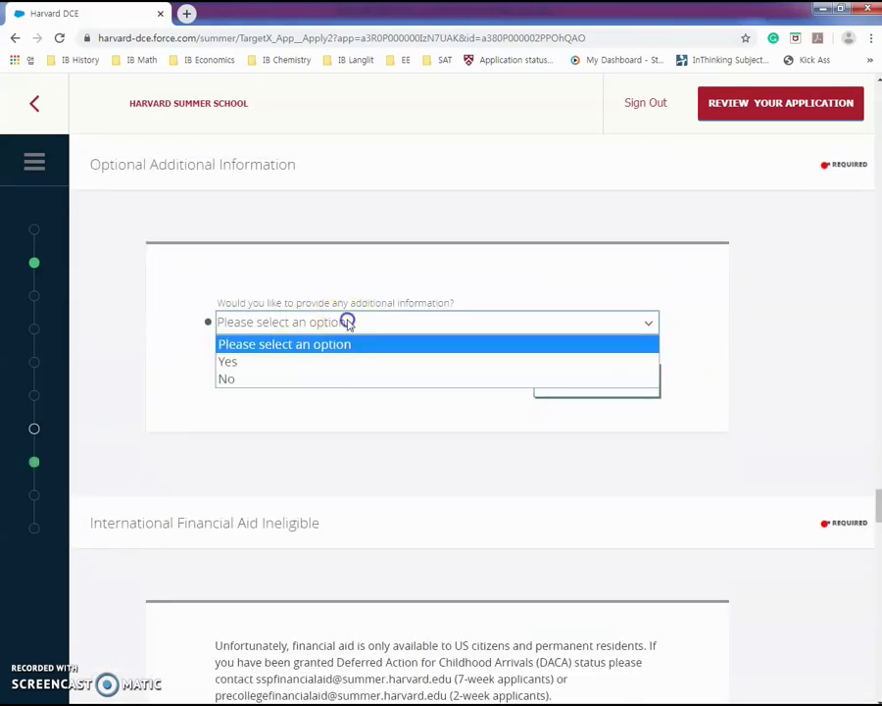
{"action": "left_click", "coordinate": [226, 361]}
{"action": "left_click", "coordinate": [385, 415]}
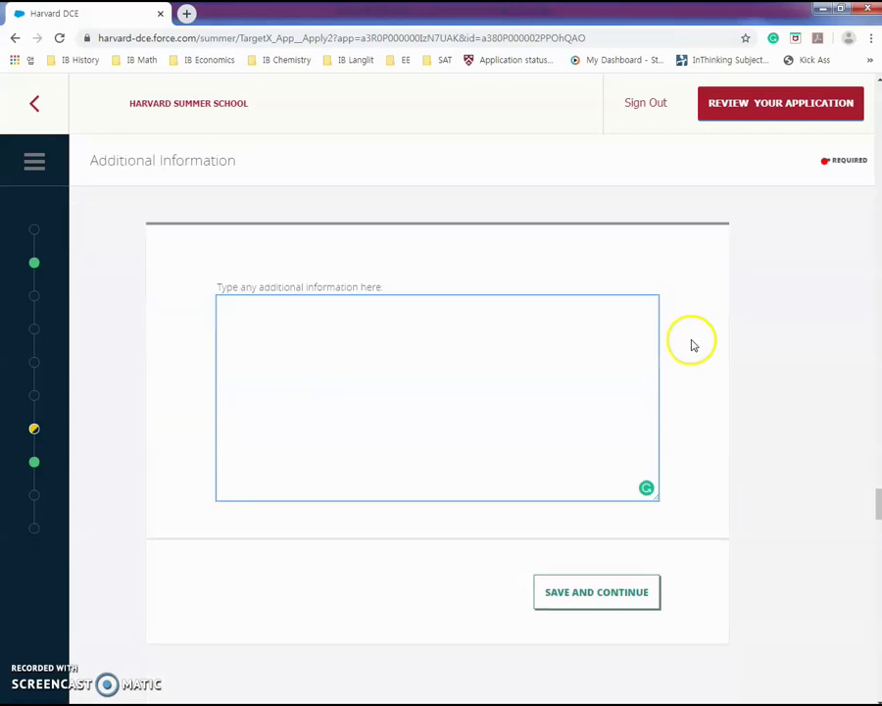
Step: Review the empty Additional Information section and the International Financial Aid Ineligible notice below it
{"action": "scroll", "coordinate": [691, 345], "scroll_direction": "down", "scroll_amount": 4}
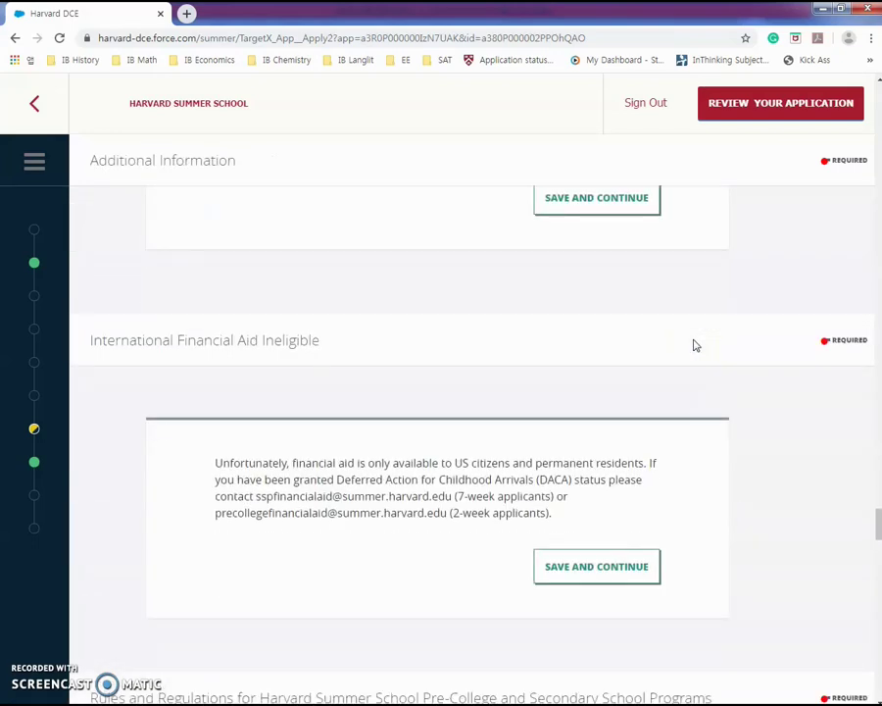
{"action": "scroll", "coordinate": [693, 345], "scroll_direction": "up", "scroll_amount": 4}
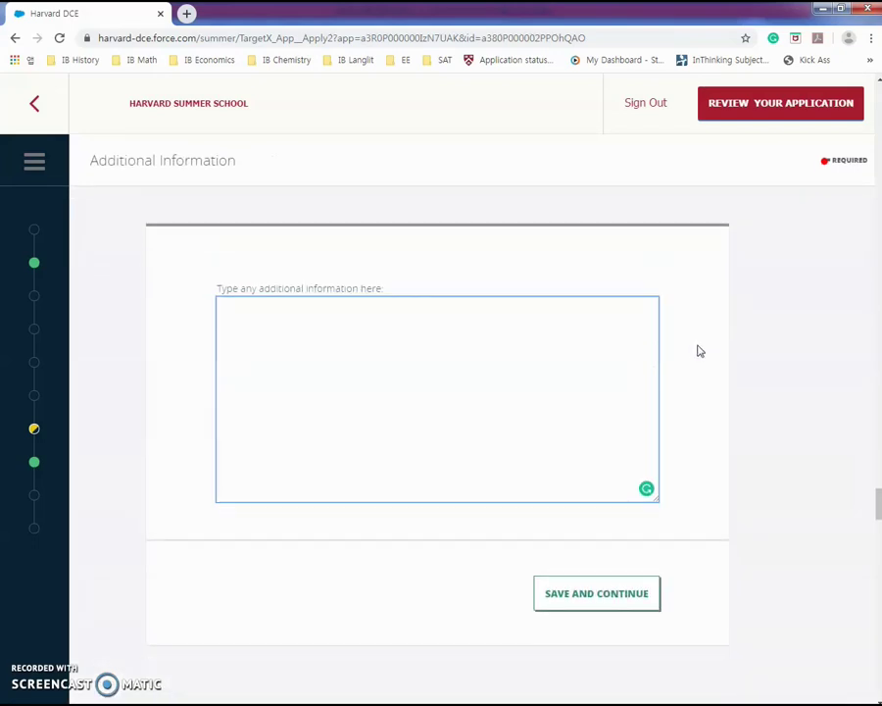
{"action": "left_click", "coordinate": [701, 353]}
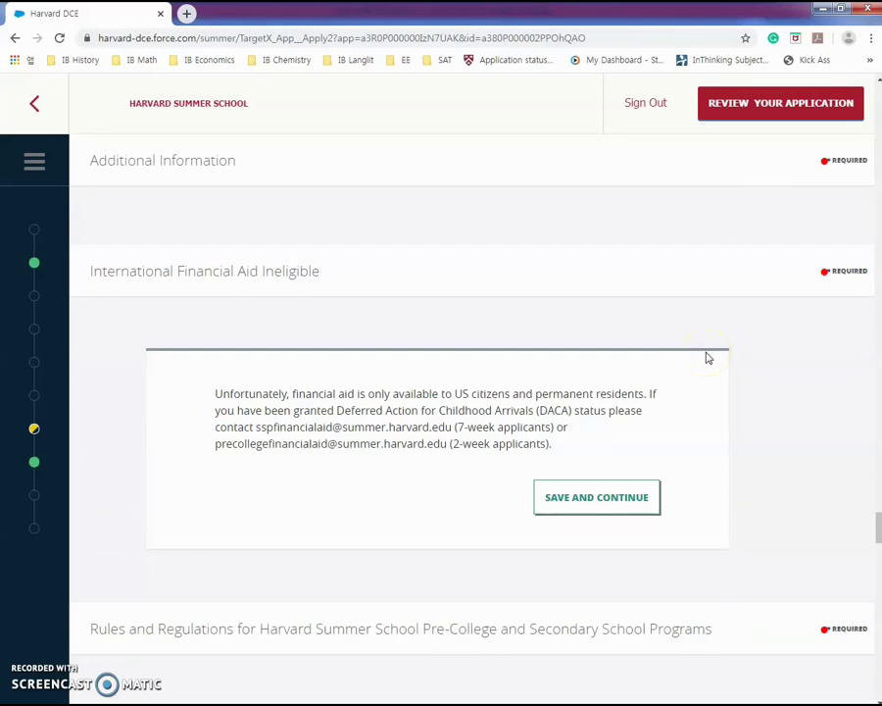
{"action": "left_click", "coordinate": [717, 339]}
{"action": "left_click", "coordinate": [557, 433]}
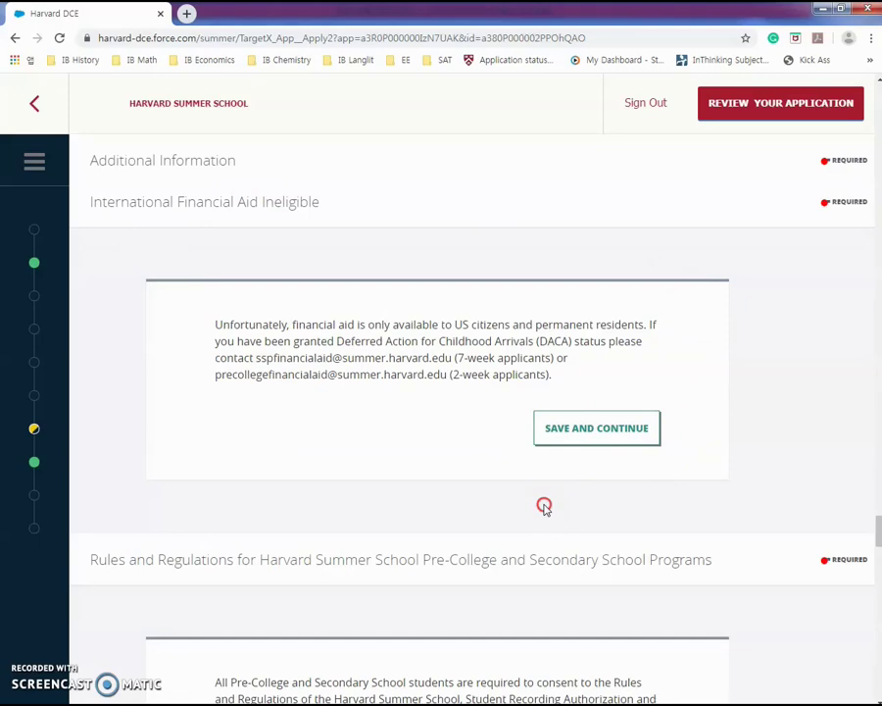
Step: Review the Rules and Regulations section, from student conduct and the Weekend Leave Policy through the Media Release to the Parent/Legal Guardian Information fields
{"action": "right_click", "coordinate": [545, 504]}
{"action": "key", "text": "Escape"}
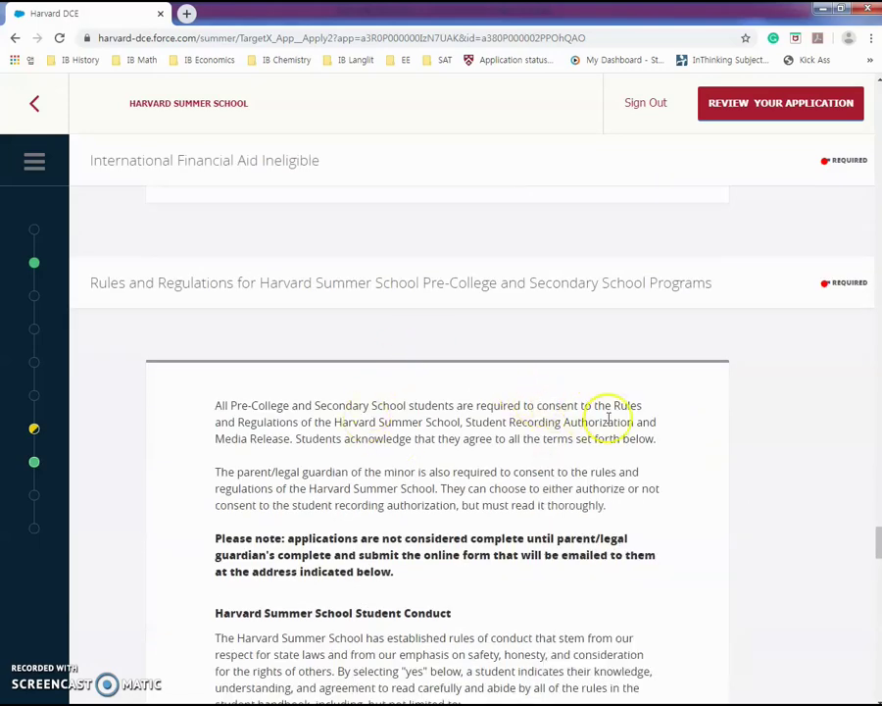
{"action": "scroll", "coordinate": [608, 416], "scroll_direction": "down", "scroll_amount": 8}
{"action": "scroll", "coordinate": [608, 417], "scroll_direction": "up", "scroll_amount": 3}
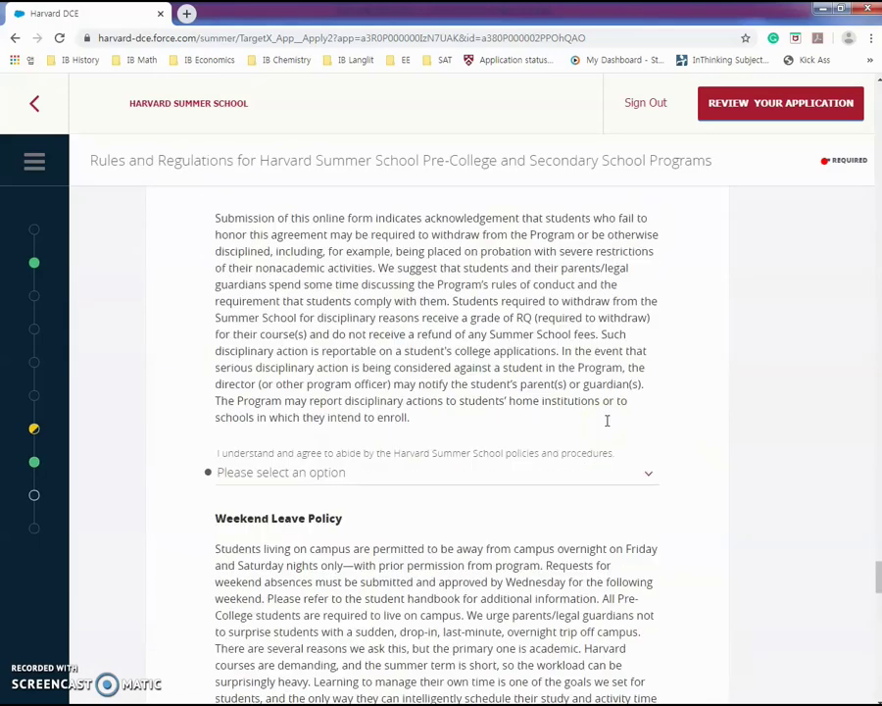
{"action": "scroll", "coordinate": [506, 433], "scroll_direction": "down", "scroll_amount": 2}
{"action": "scroll", "coordinate": [473, 542], "scroll_direction": "down", "scroll_amount": 10}
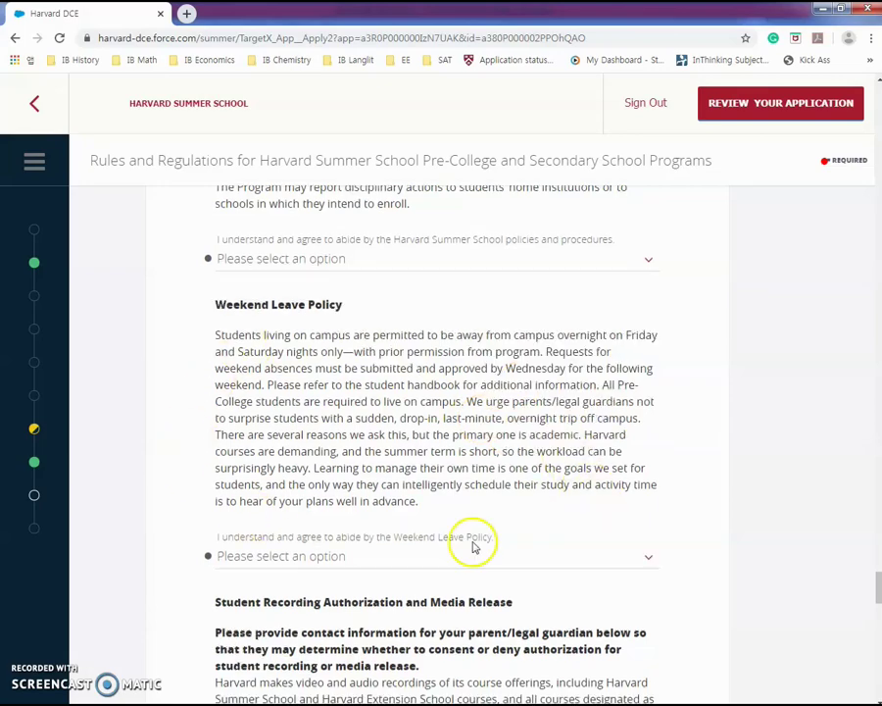
{"action": "scroll", "coordinate": [426, 526], "scroll_direction": "down", "scroll_amount": 11}
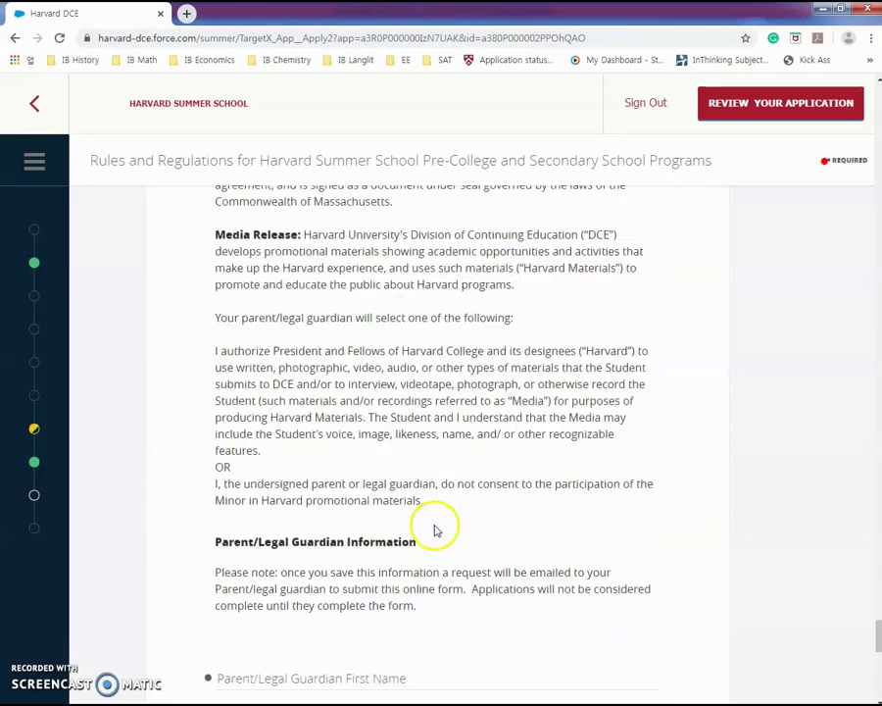
{"action": "scroll", "coordinate": [411, 544], "scroll_direction": "up", "scroll_amount": 3}
{"action": "scroll", "coordinate": [412, 547], "scroll_direction": "down", "scroll_amount": 4}
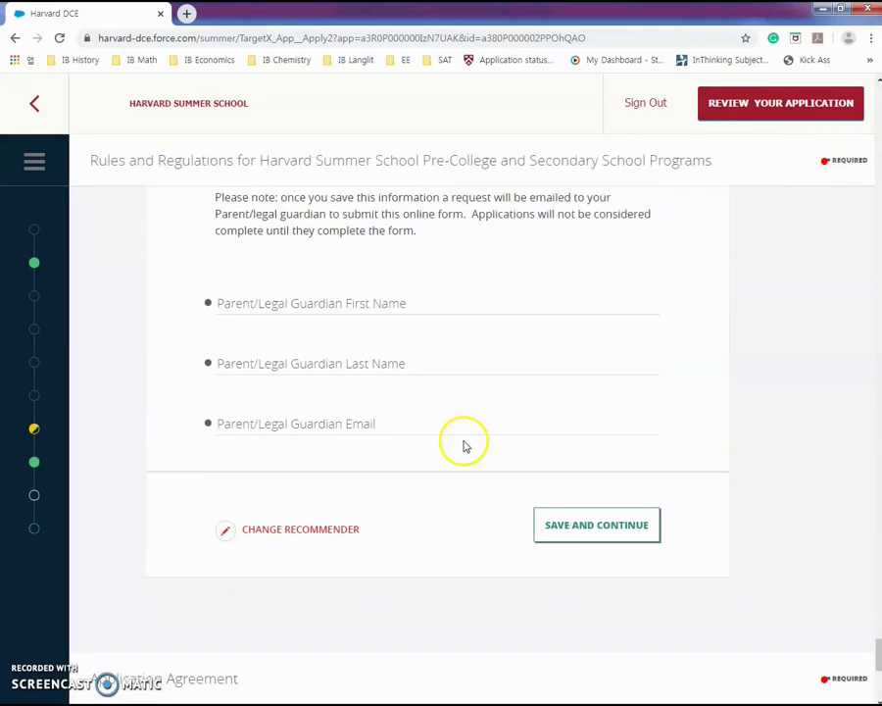
Step: Return to the Contact Information section at the start of the application and exit the form to the previous page
{"action": "scroll", "coordinate": [466, 446], "scroll_direction": "up", "scroll_amount": 20}
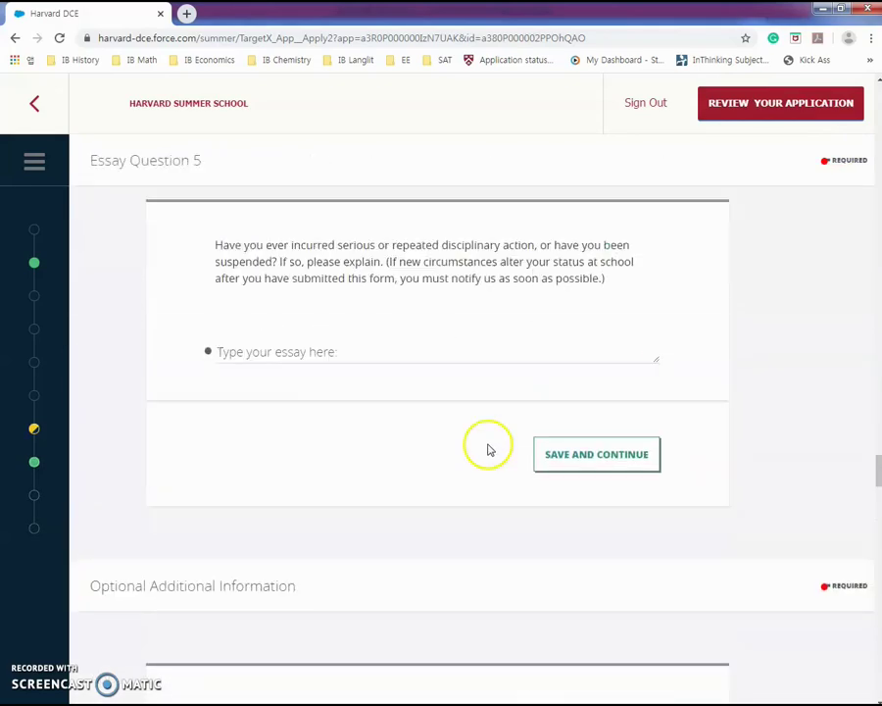
{"action": "scroll", "coordinate": [490, 449], "scroll_direction": "up", "scroll_amount": 2}
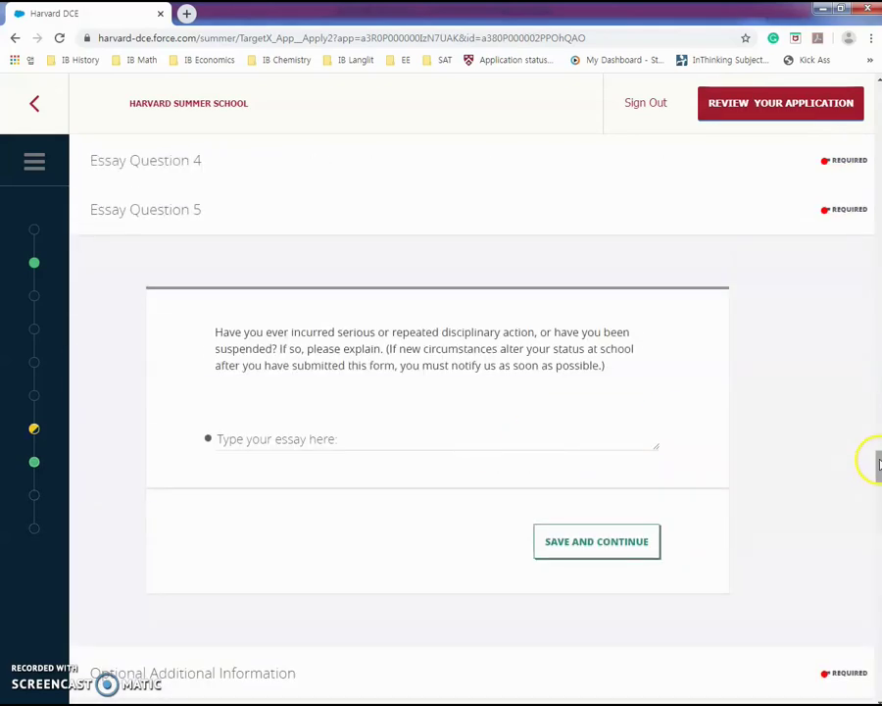
{"action": "left_click_drag", "start_coordinate": [879, 463], "coordinate": [880, 98]}
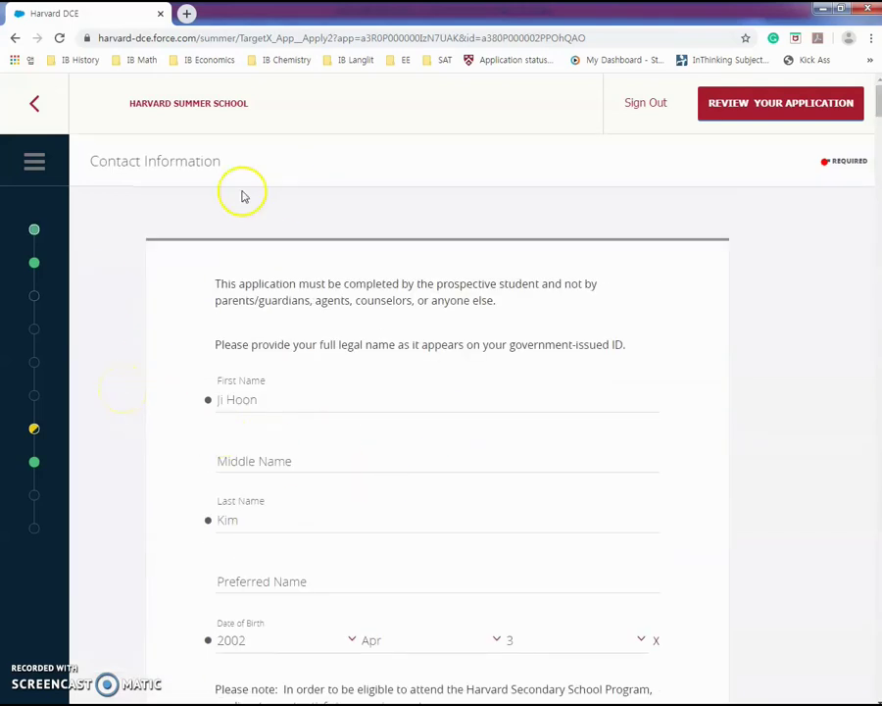
{"action": "left_click", "coordinate": [28, 100]}
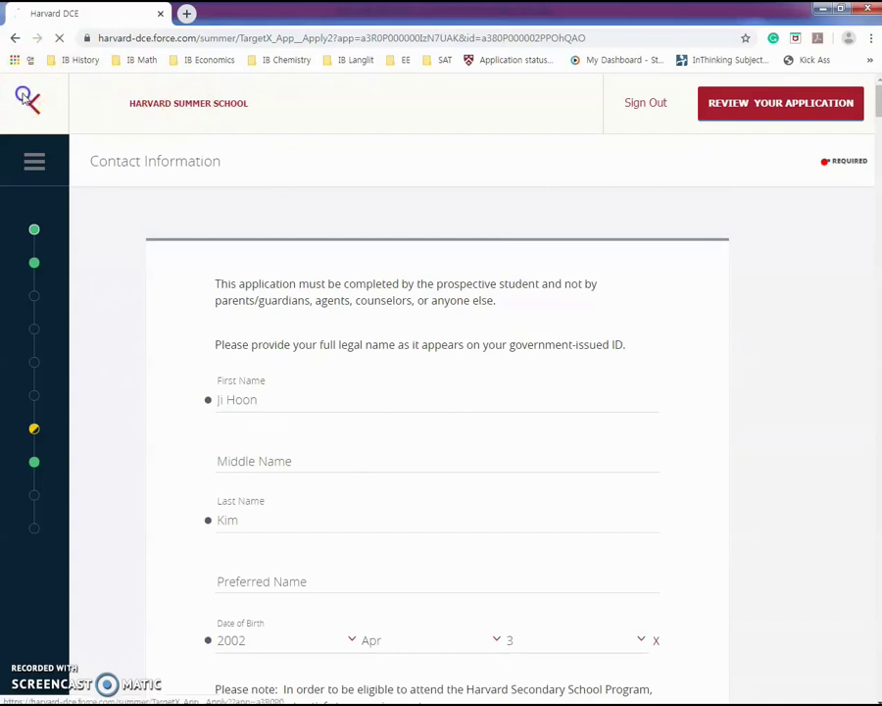